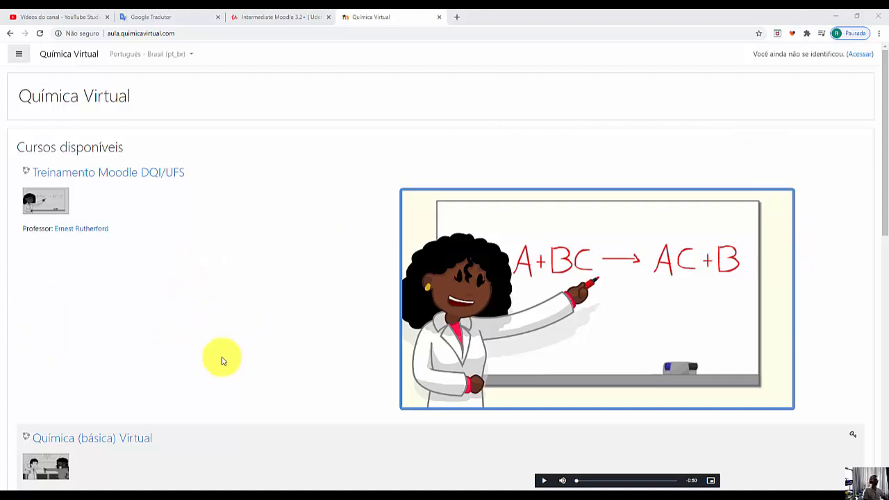
Open the Treinamento Moodle DQI/UFS course and log in by filling in the username and account password.
click(130, 179)
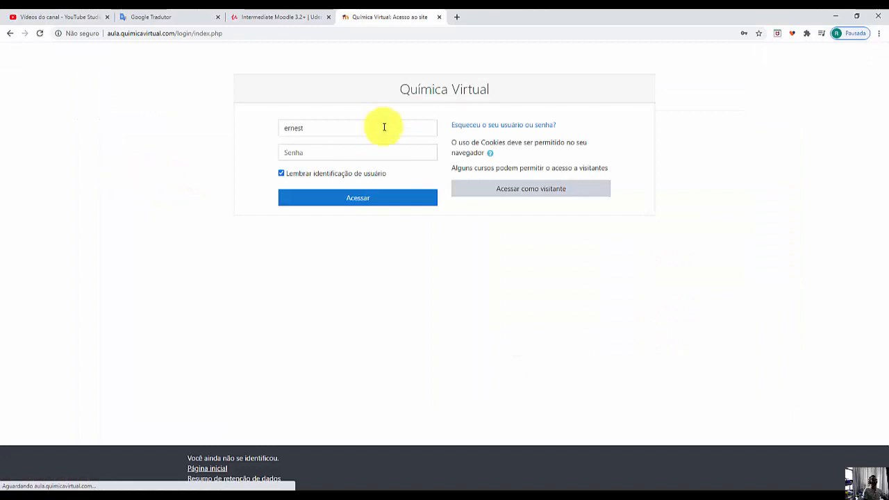
click(365, 130)
click(350, 149)
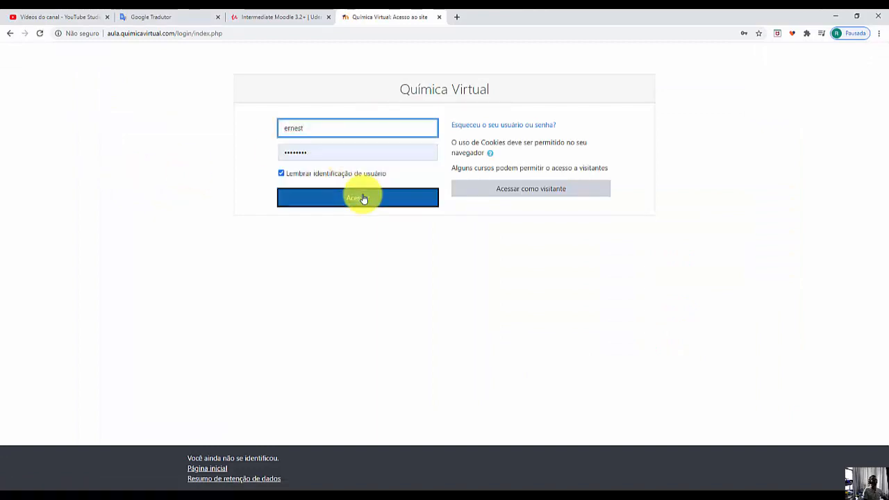
click(363, 199)
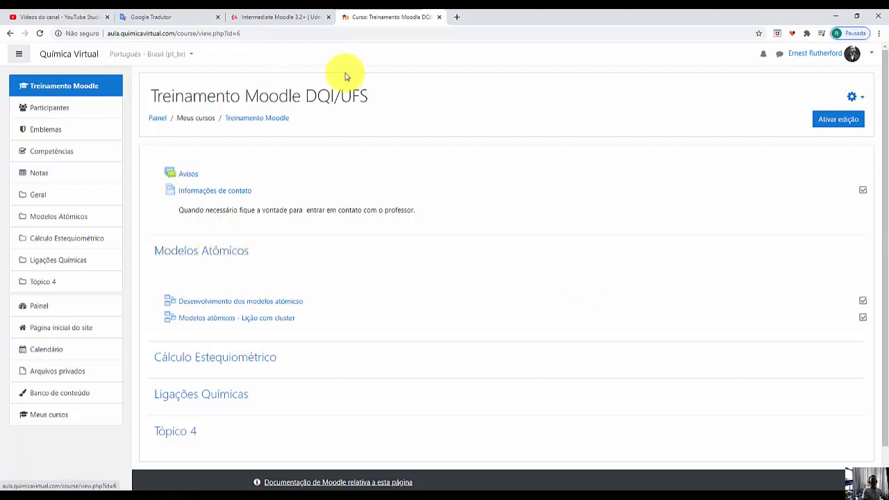
Turn on editing for the course and open its question bank from the full course administration page.
click(841, 120)
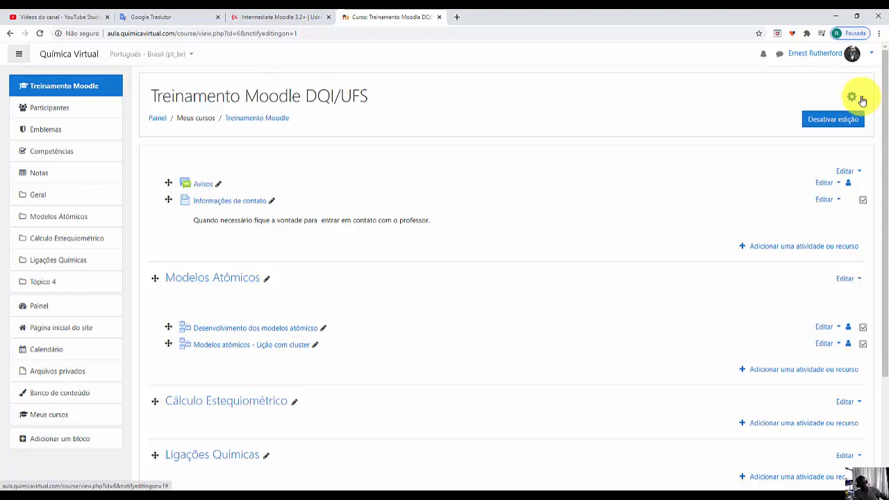
click(860, 99)
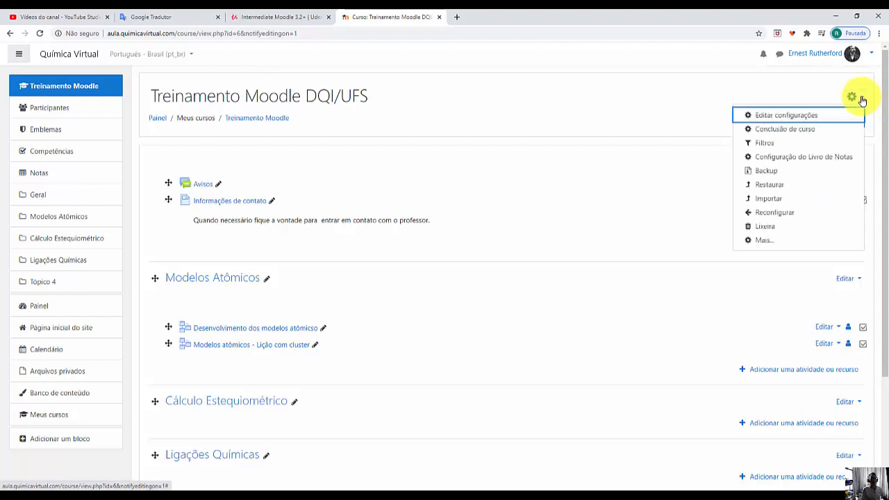
click(762, 242)
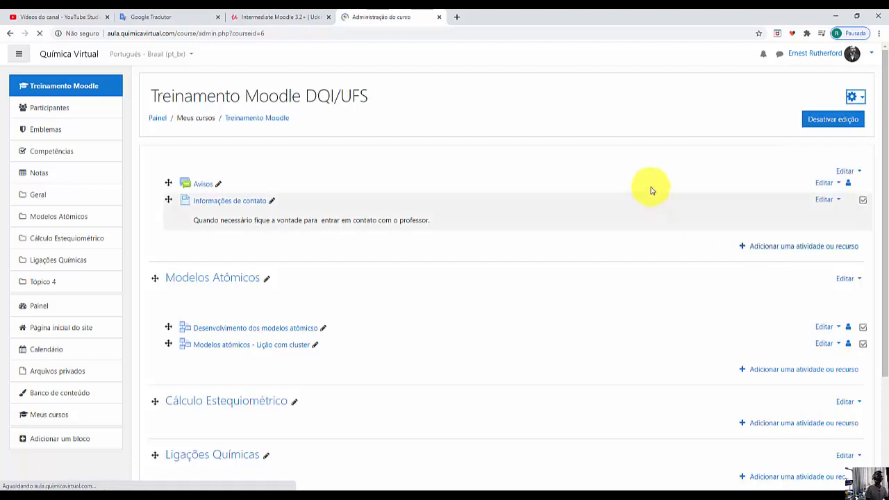
scroll(657, 203, down, 2)
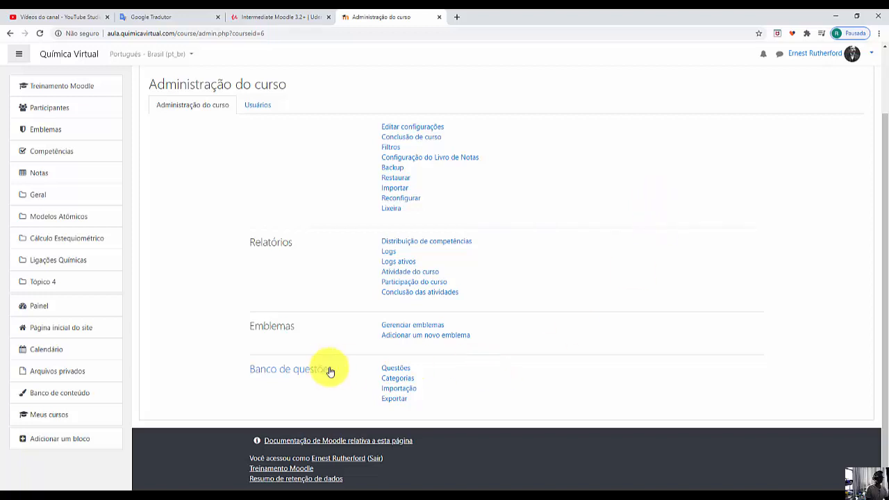
click(392, 373)
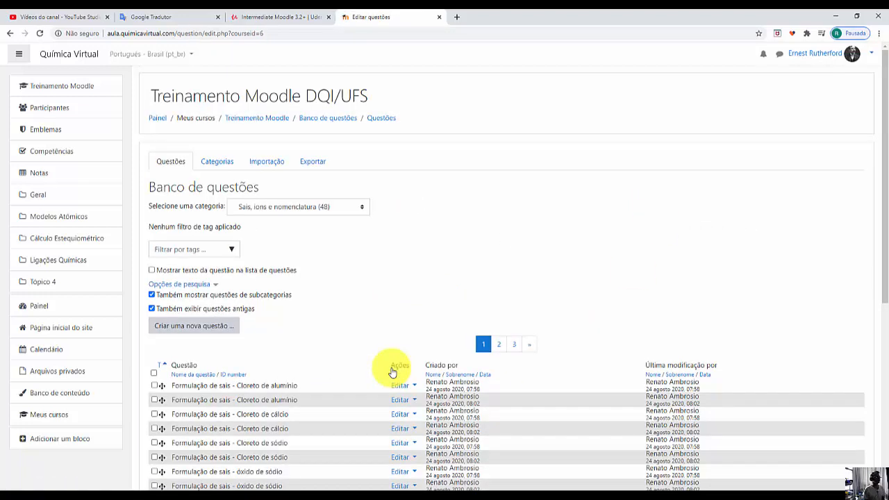
Add a question category named "Subcategoria" under the parent category Sais, íons e nomenclatura.
click(223, 162)
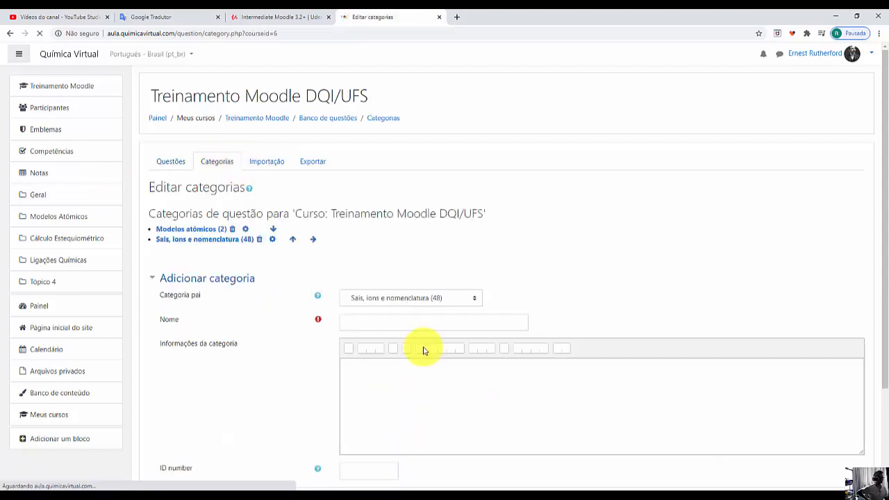
scroll(522, 264, down, 2)
scroll(500, 263, up, 2)
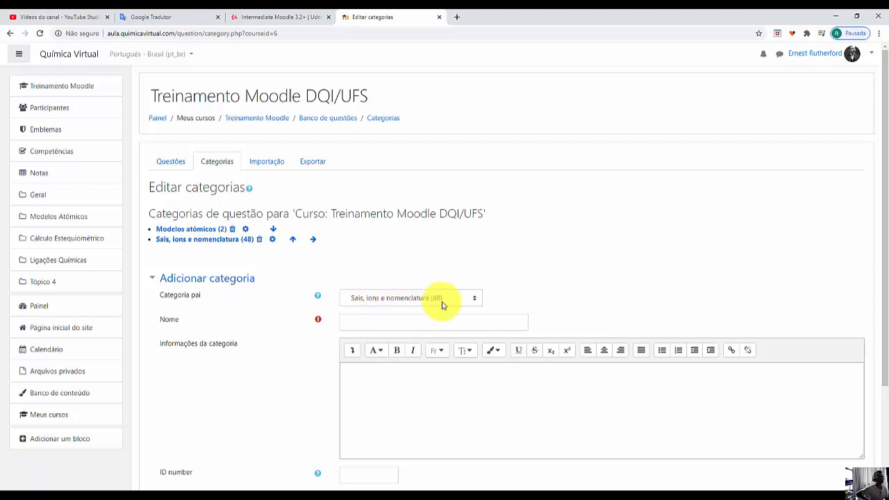
click(418, 317)
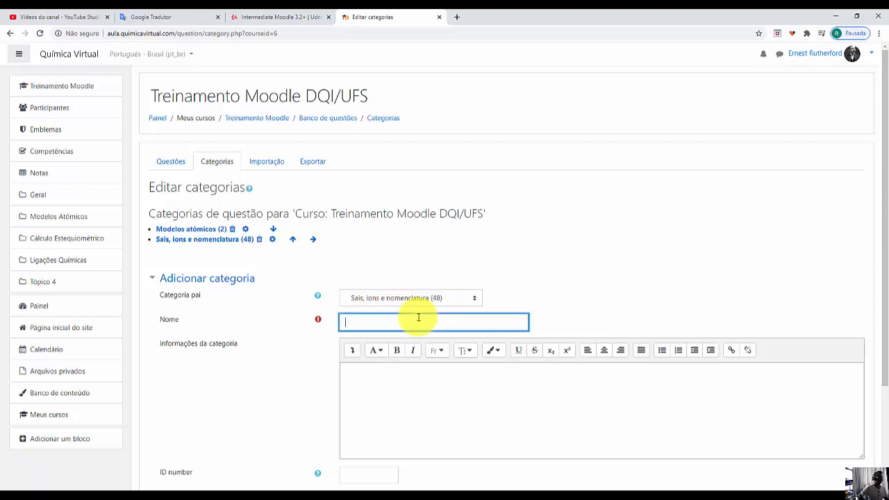
text(Subcategoria)
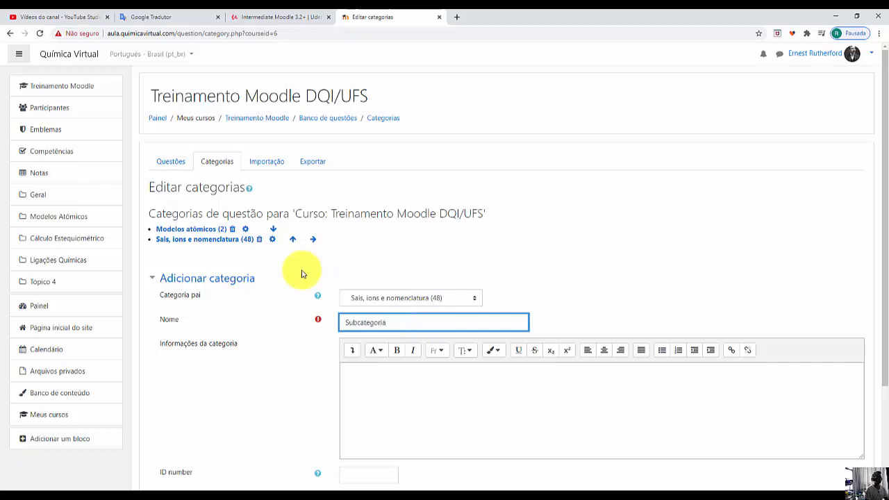
scroll(298, 268, down, 2)
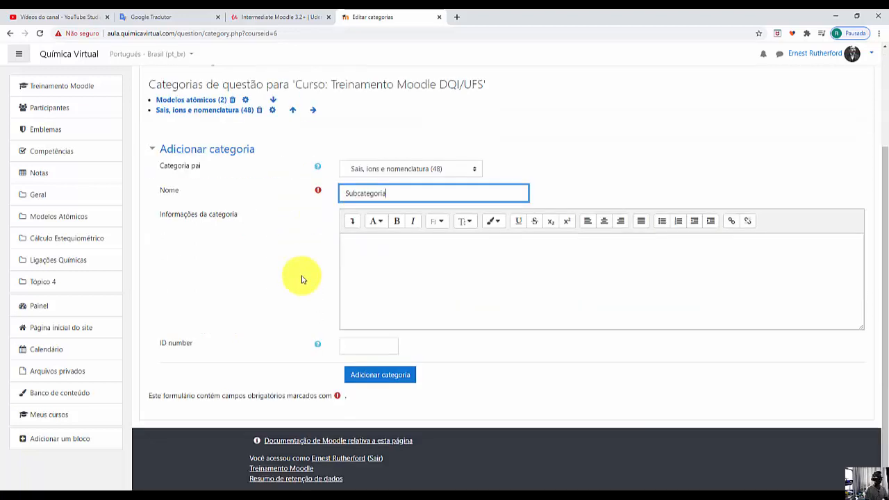
click(375, 378)
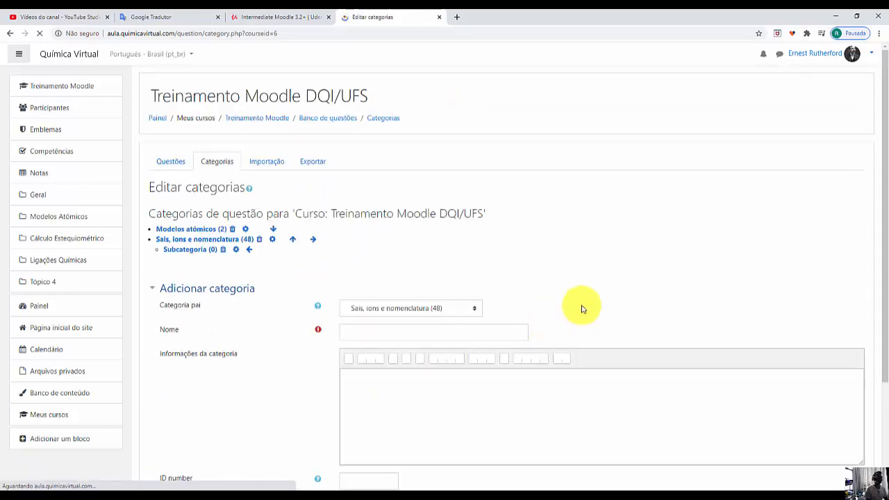
Return to the question bank's question list and select the category Subcategoria.
click(171, 162)
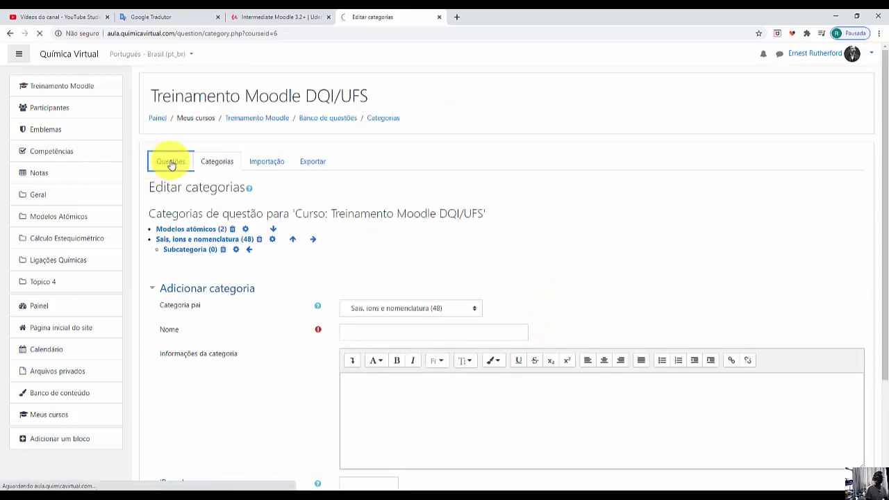
scroll(491, 239, down, 6)
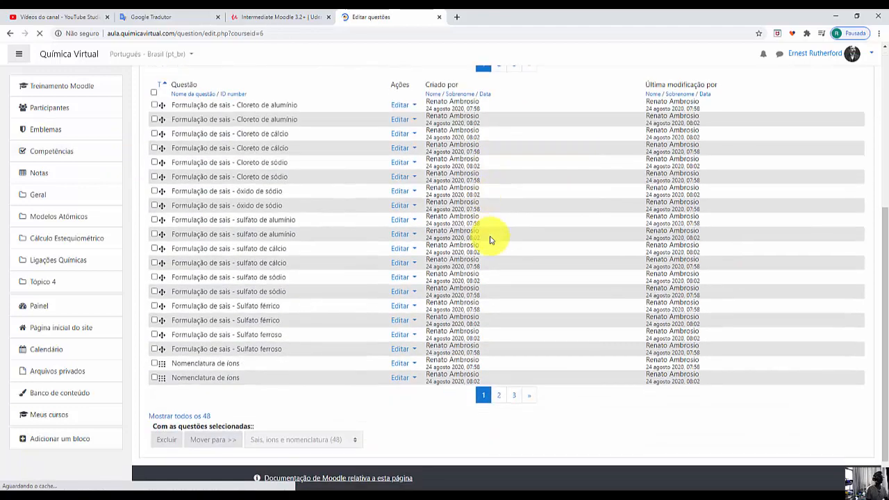
scroll(490, 239, up, 5)
scroll(452, 224, down, 4)
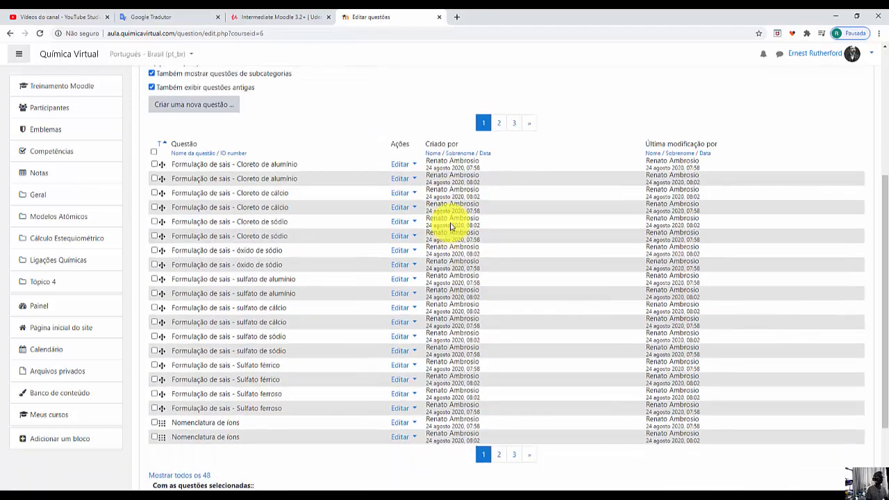
scroll(430, 222, up, 4)
click(302, 164)
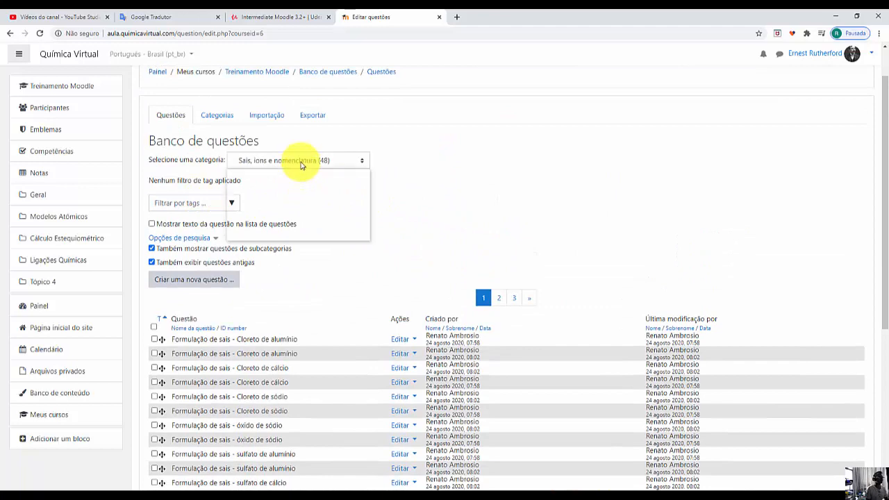
click(279, 233)
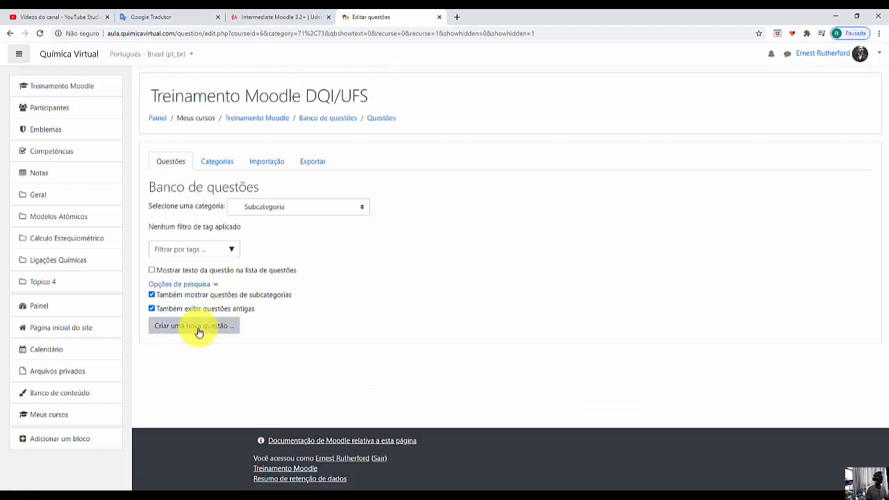
Create a numerical question in Subcategoria named "qn1" with the question text "Em que ano estamos?".
click(198, 328)
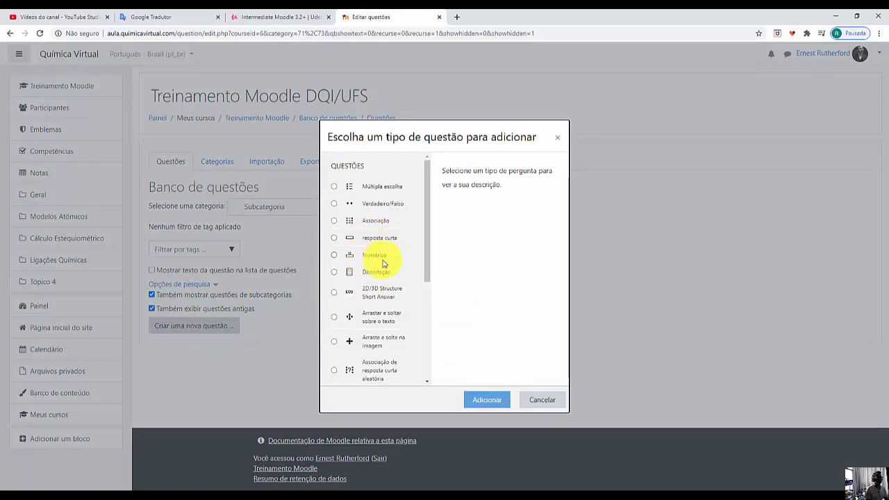
click(335, 256)
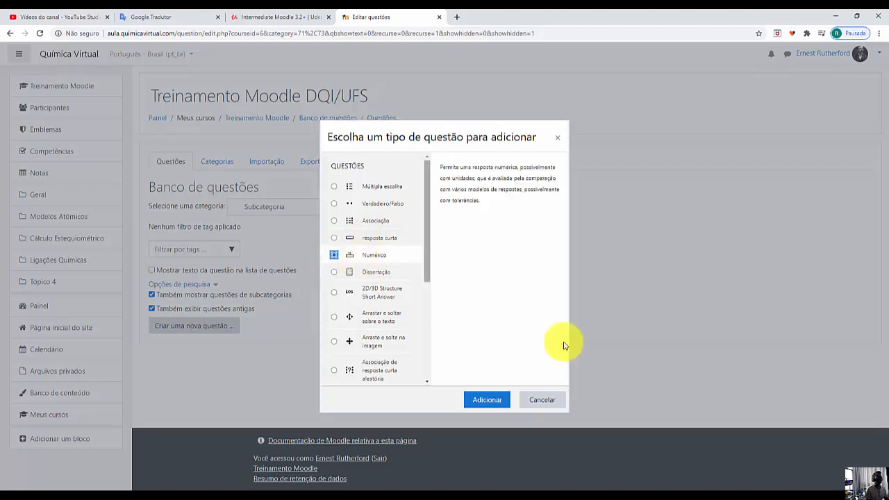
click(480, 398)
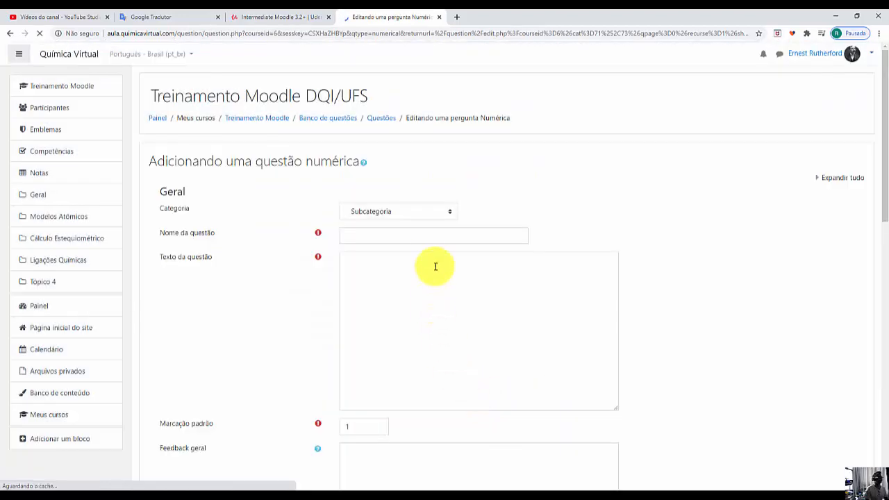
click(395, 232)
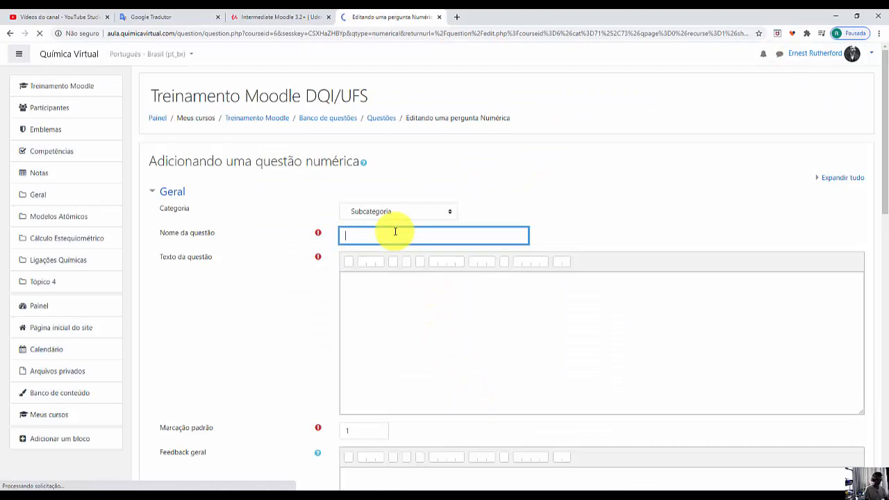
text(qu)
text(1)
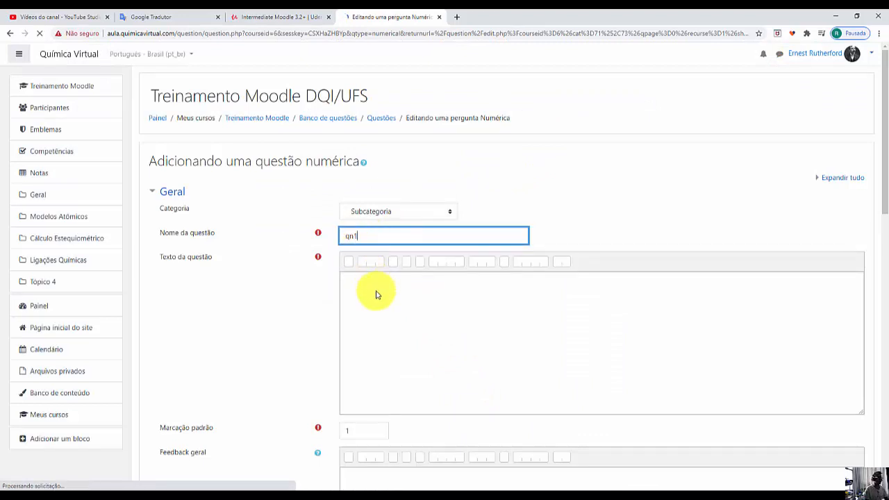
click(375, 294)
text(Em q)
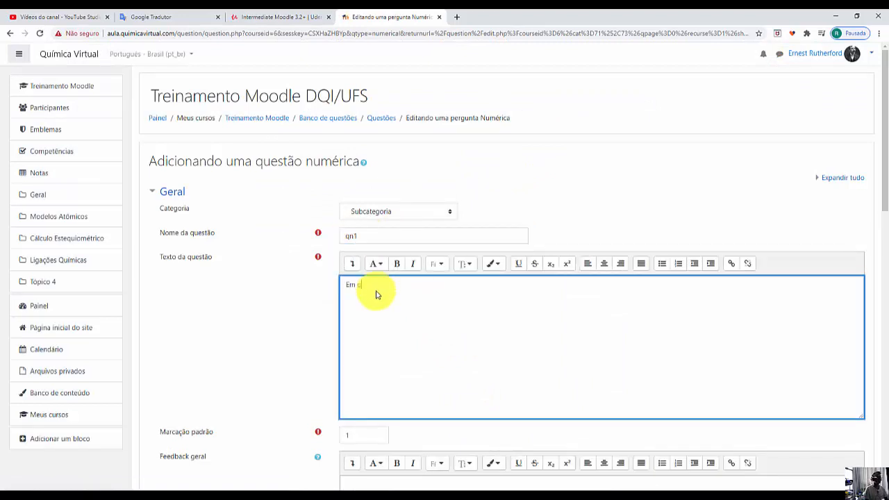
text(ue ano estamos?)
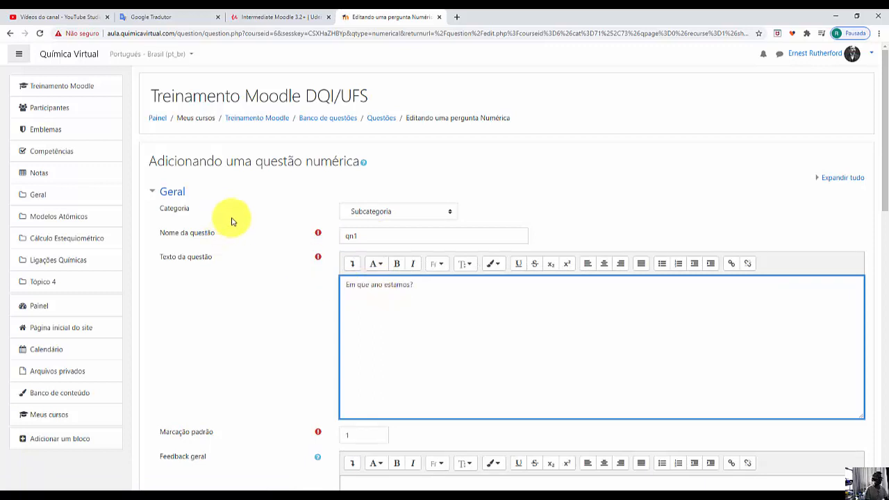
Set the question's first answer to 2020 with a grade of 100% and save the question.
scroll(254, 248, down, 3)
scroll(257, 250, down, 1)
scroll(257, 251, down, 1)
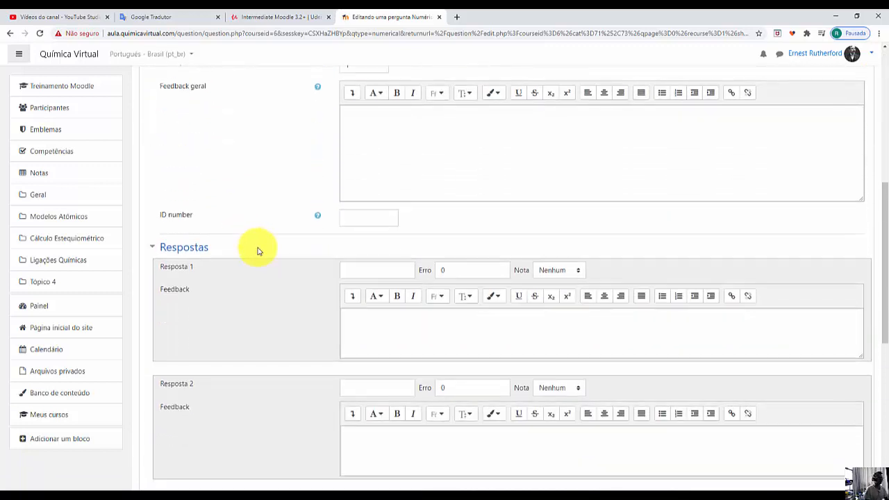
click(360, 269)
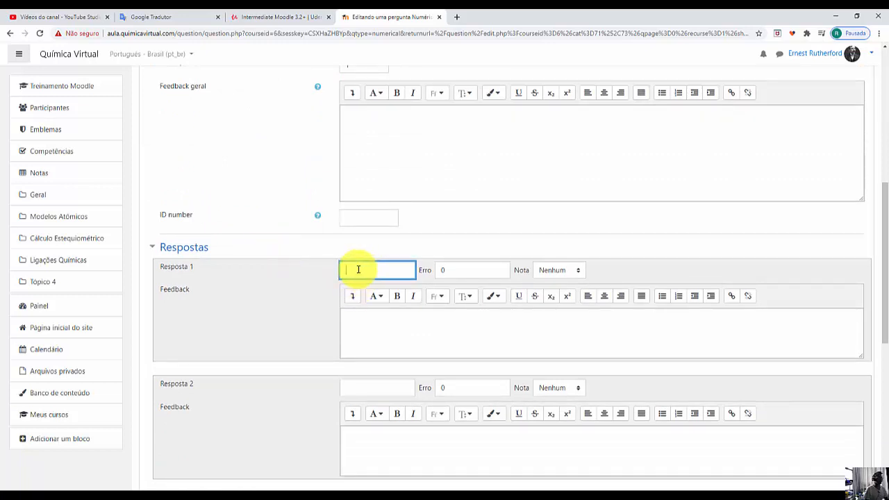
text(2020)
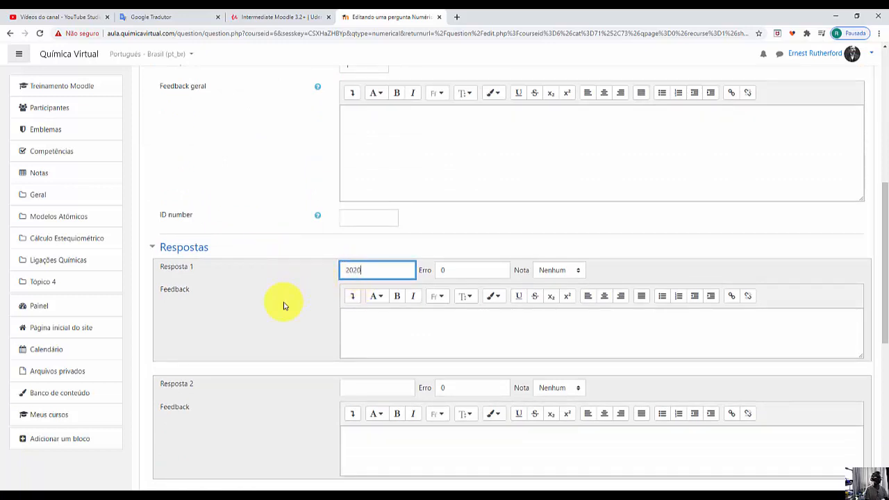
click(558, 277)
click(553, 33)
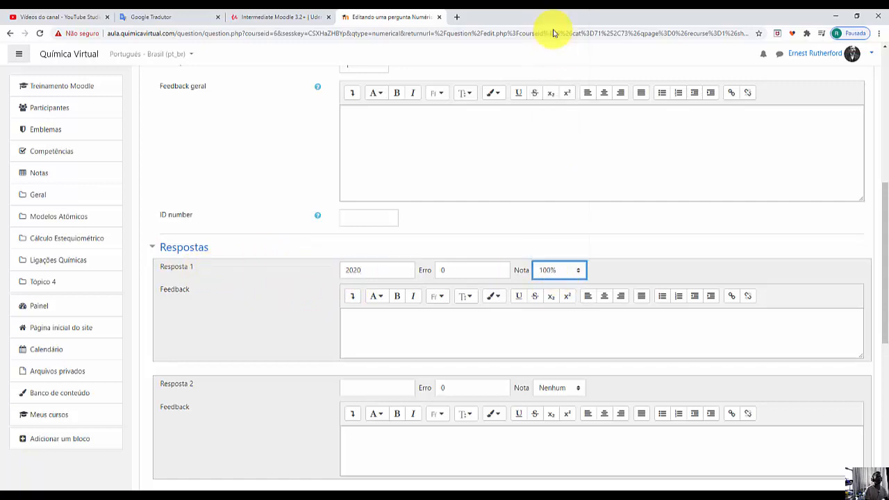
click(236, 197)
scroll(240, 203, down, 5)
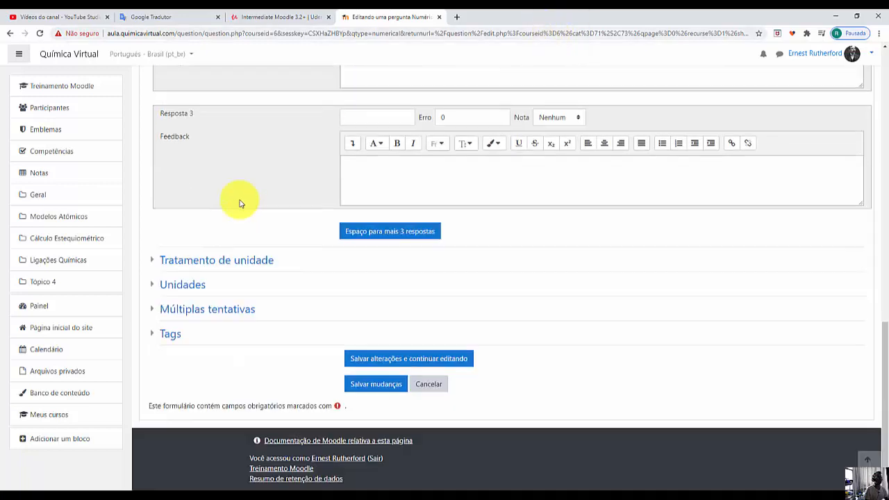
click(362, 385)
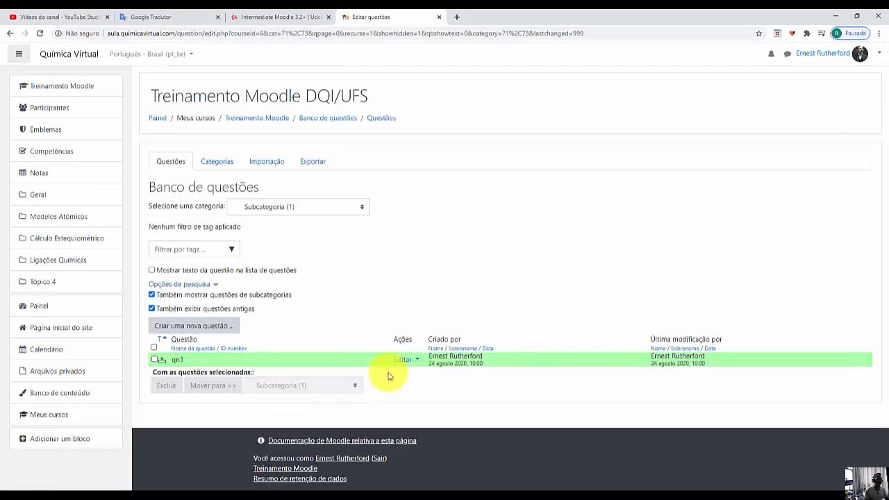
Preview question qn1, submit the answer 1999 to test its grading, and close the preview.
click(414, 359)
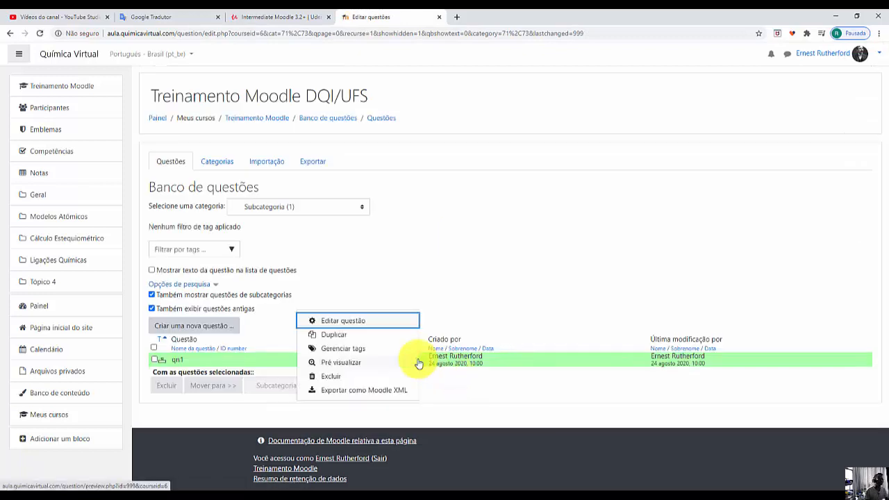
click(341, 362)
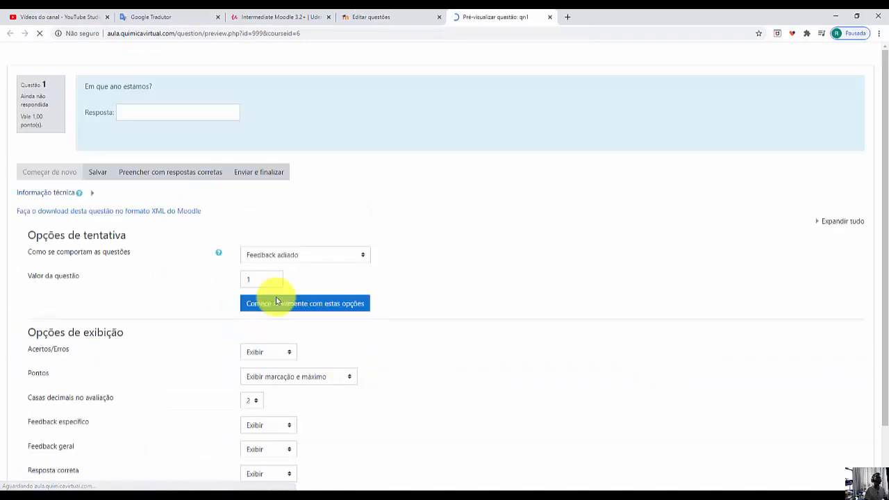
click(159, 114)
text(19)
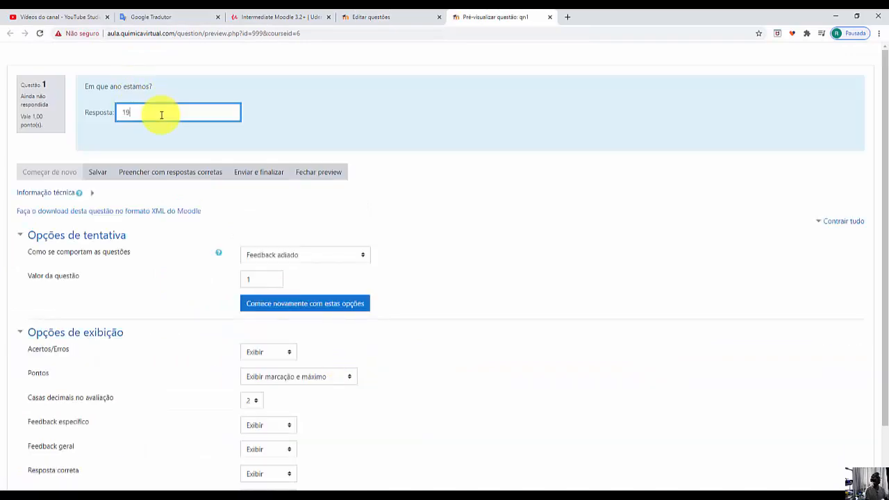
text(99)
click(240, 172)
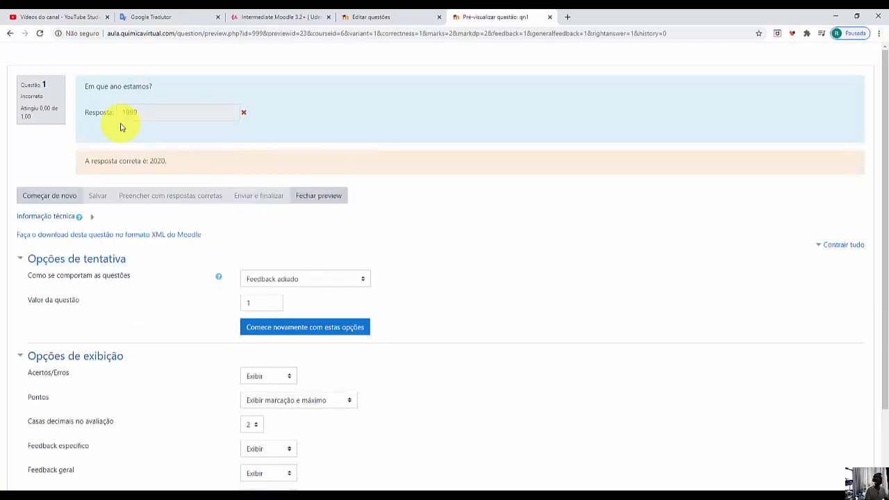
click(550, 17)
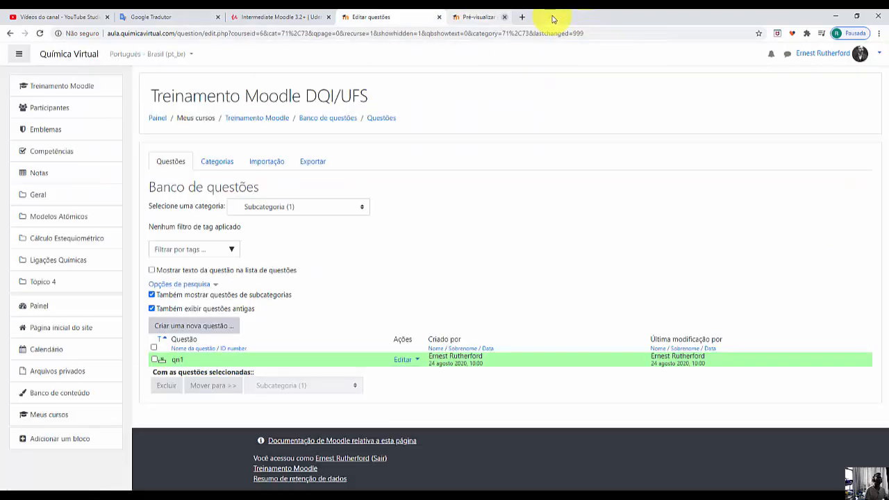
Return to the course page and add a Questionário activity named "Primeira Prova" to the Modelos Atômicos section.
click(39, 197)
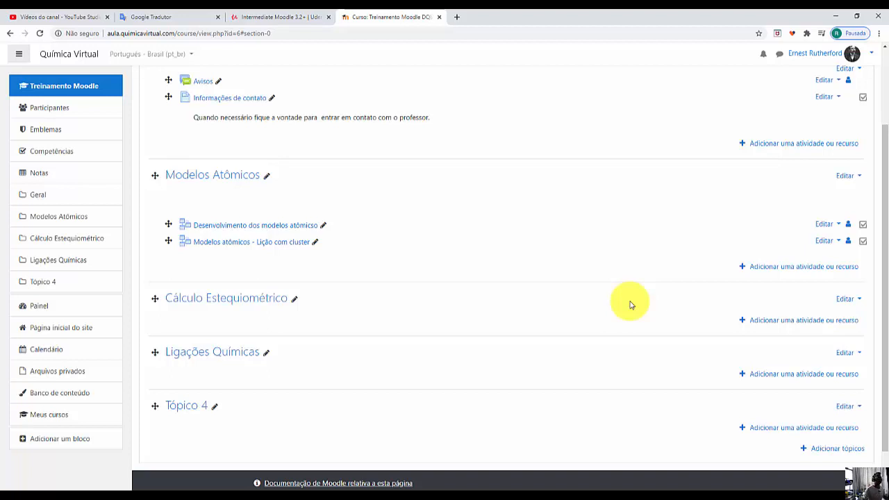
click(809, 271)
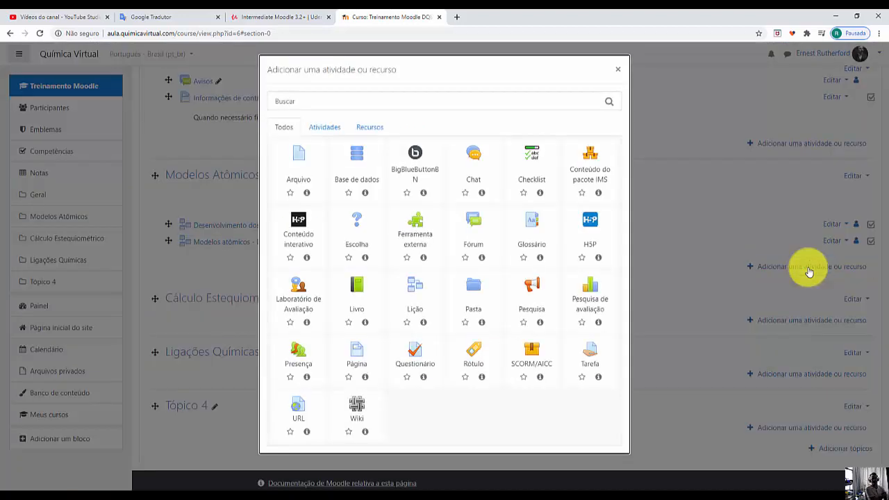
click(420, 362)
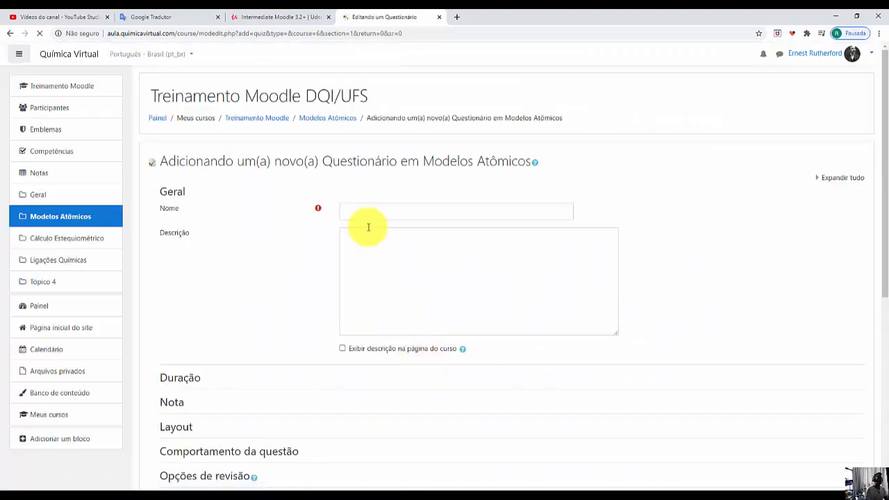
click(366, 206)
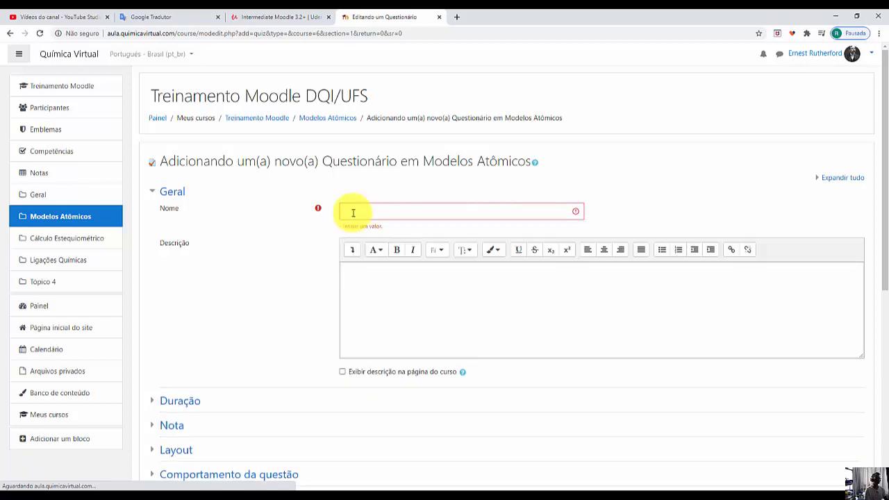
click(356, 209)
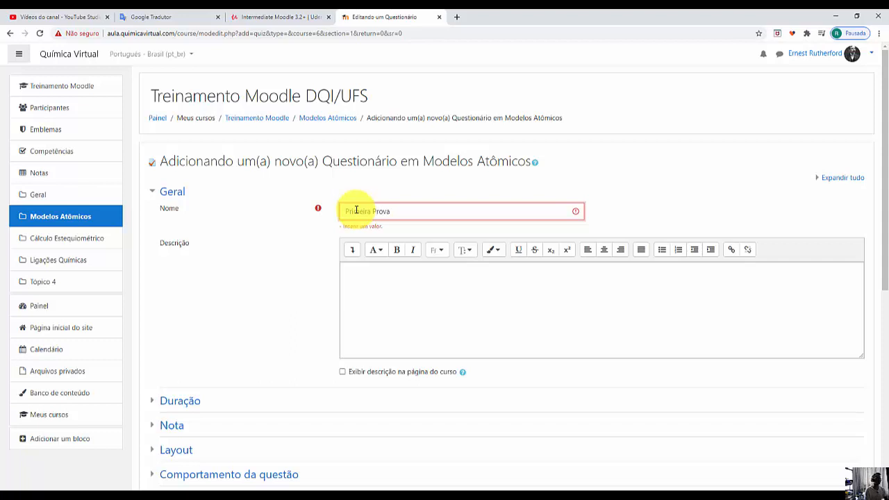
Enter the quiz description "resolver a primeira prova no dia 7 de setembro das 10 as 14 horas" and display it on the course page.
click(358, 267)
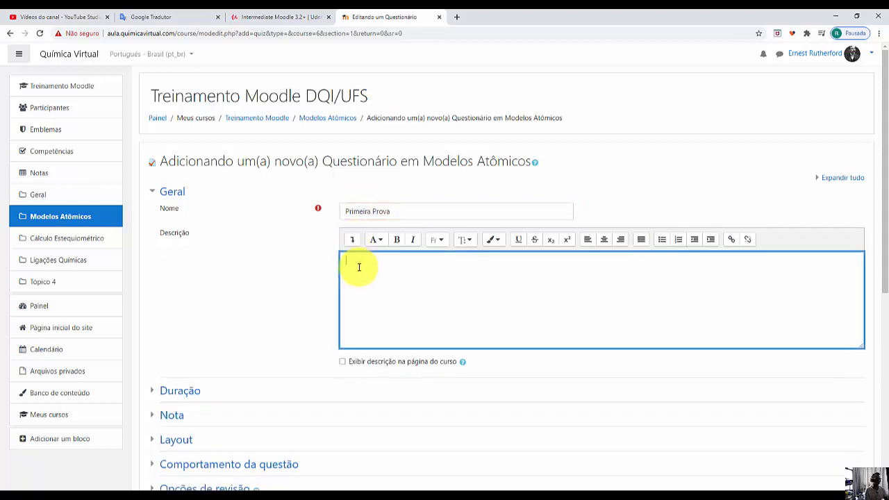
text(resolver a primeira prova no dia)
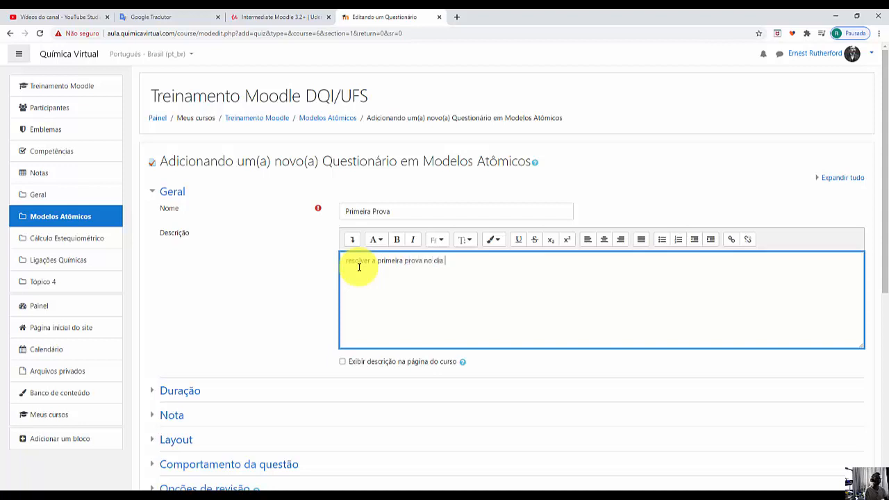
text( 7 de setemb)
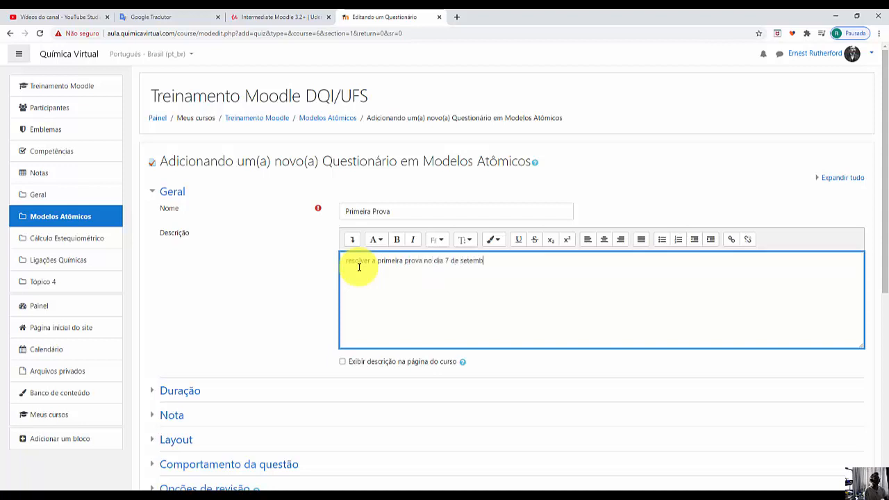
text(ro das 10 as 14 horas)
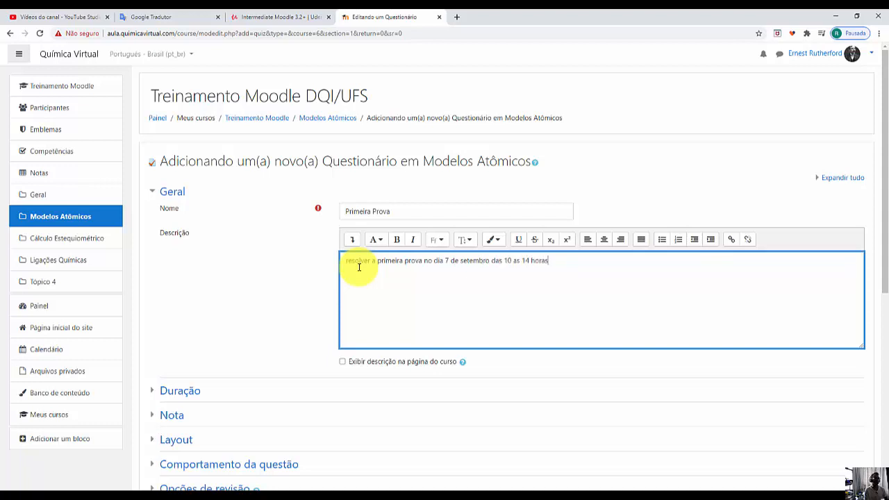
click(341, 361)
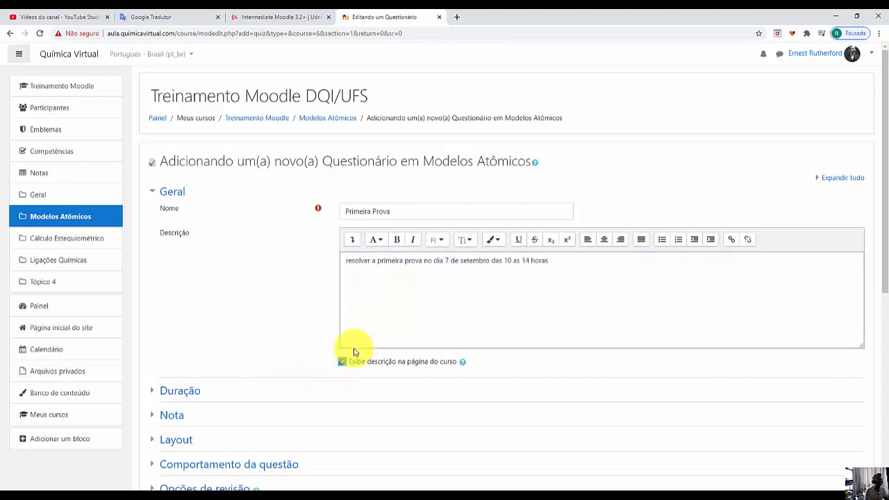
drag(552, 262, 372, 260)
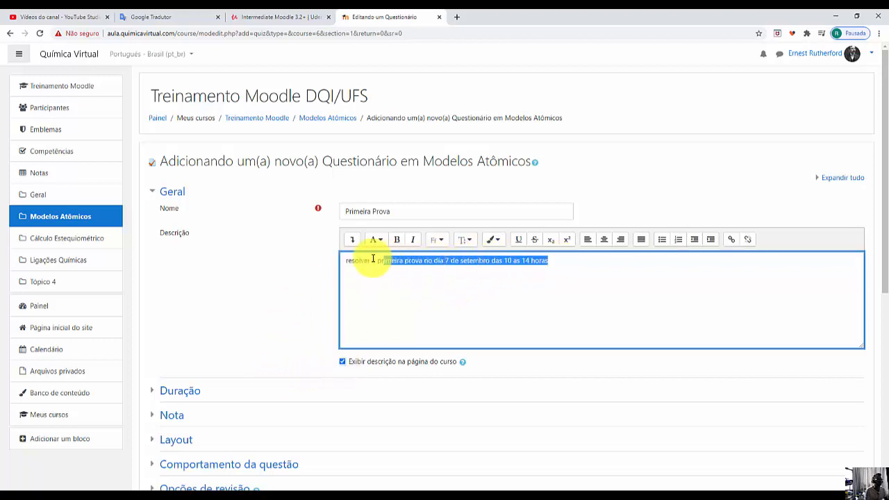
click(295, 248)
Examine the quiz's Duração settings, including the options for when time expires, and look briefly at the Nota section.
scroll(295, 248, down, 3)
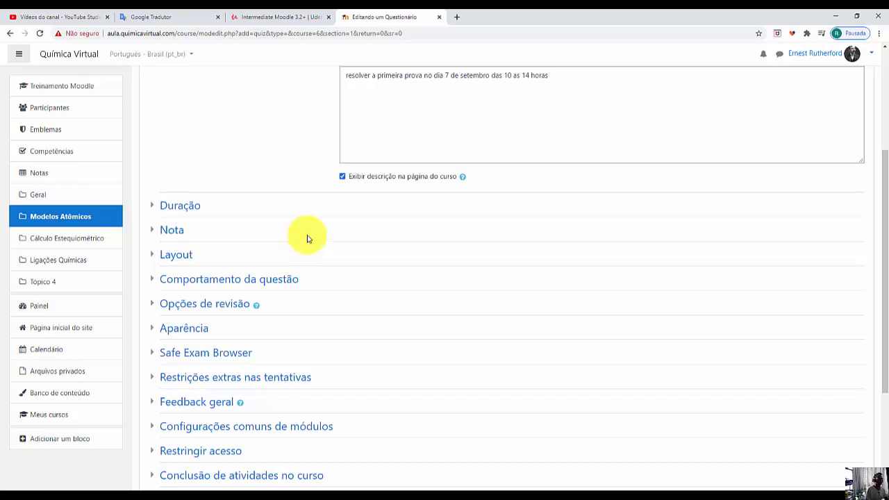
scroll(472, 343, down, 3)
scroll(472, 343, up, 3)
scroll(474, 347, up, 1)
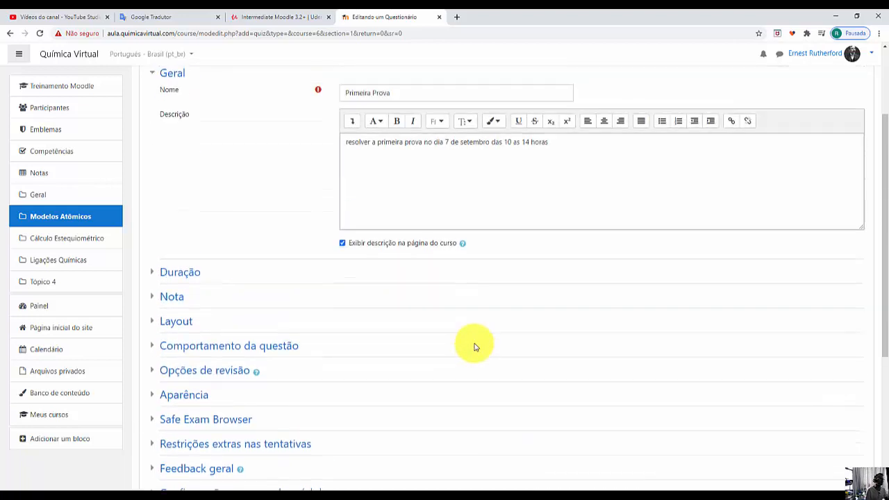
click(150, 273)
scroll(452, 261, down, 2)
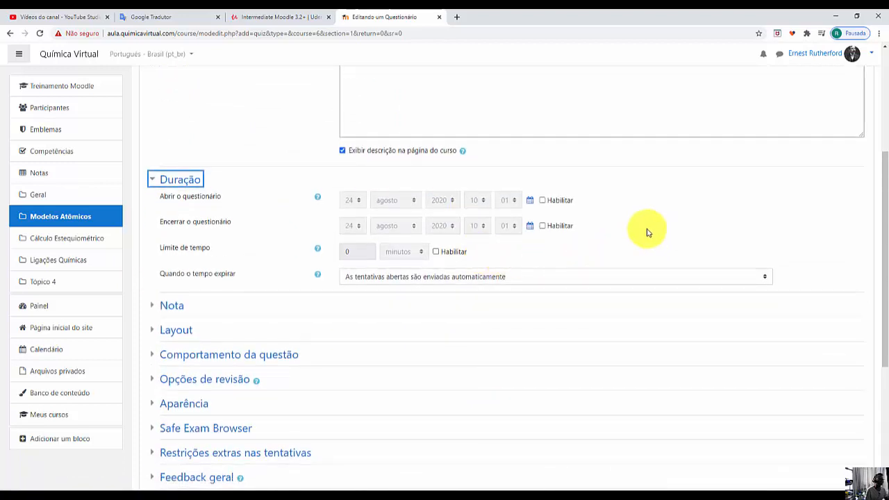
scroll(618, 243, up, 3)
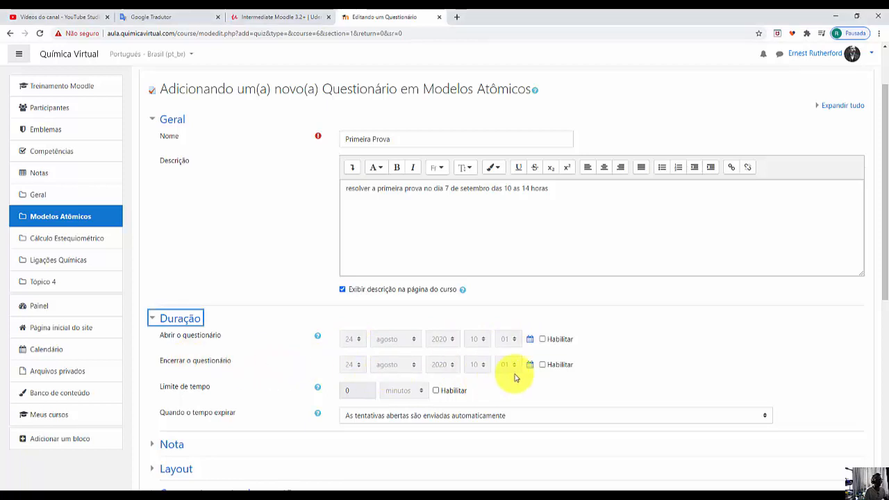
scroll(638, 371, down, 2)
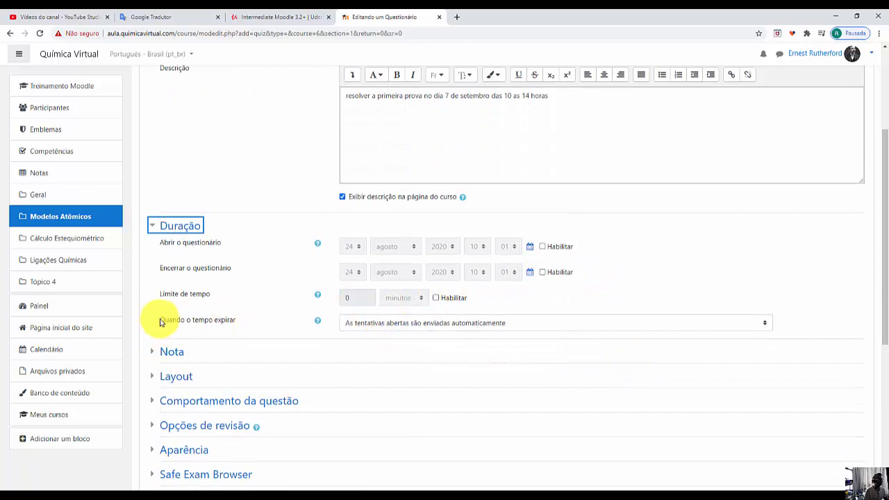
drag(160, 321, 245, 319)
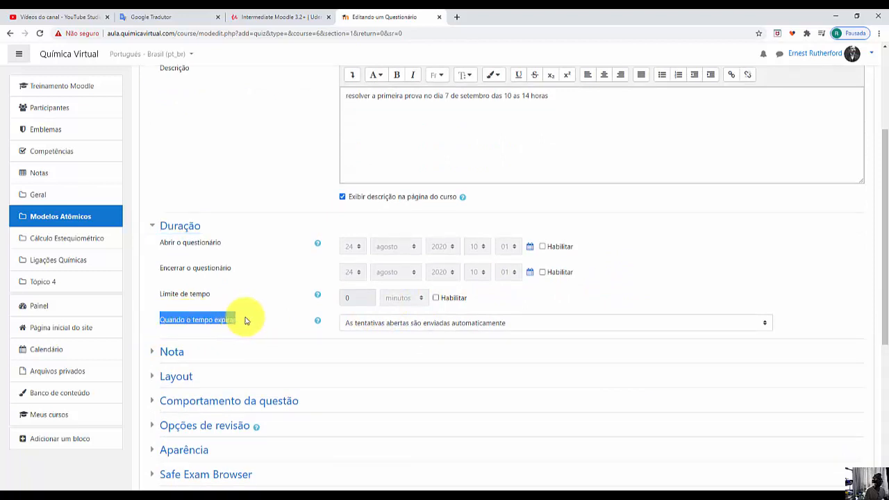
click(395, 330)
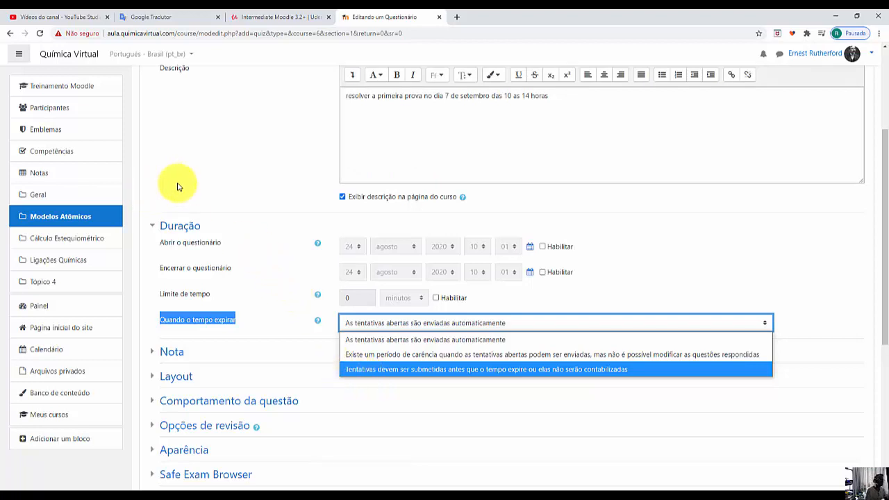
click(153, 229)
click(153, 230)
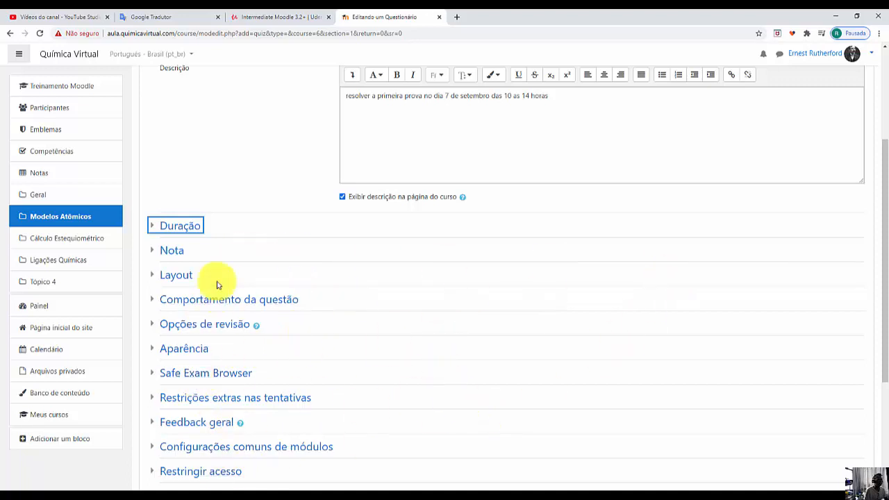
click(151, 252)
click(150, 252)
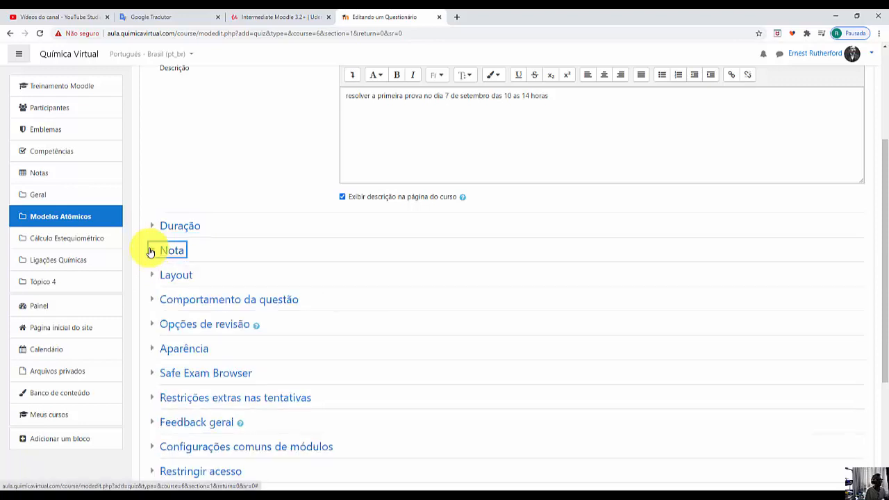
Save the quiz and return to the course page.
scroll(596, 323, down, 1)
scroll(596, 323, down, 2)
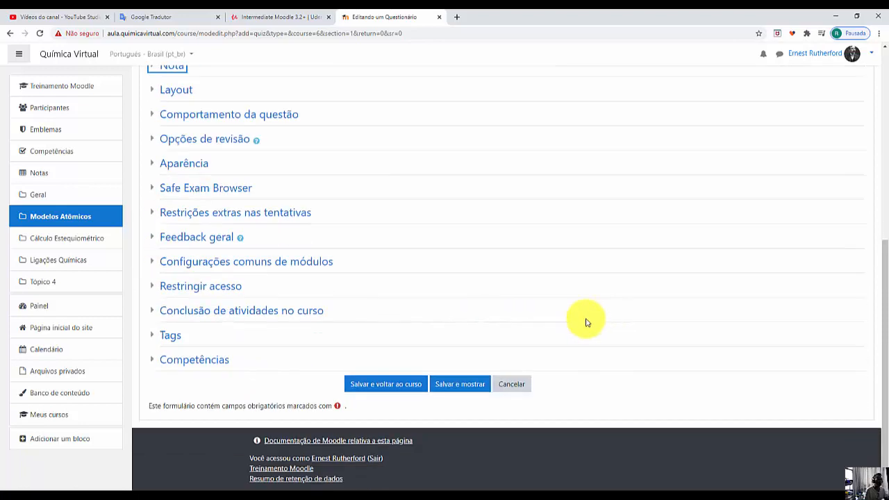
click(388, 387)
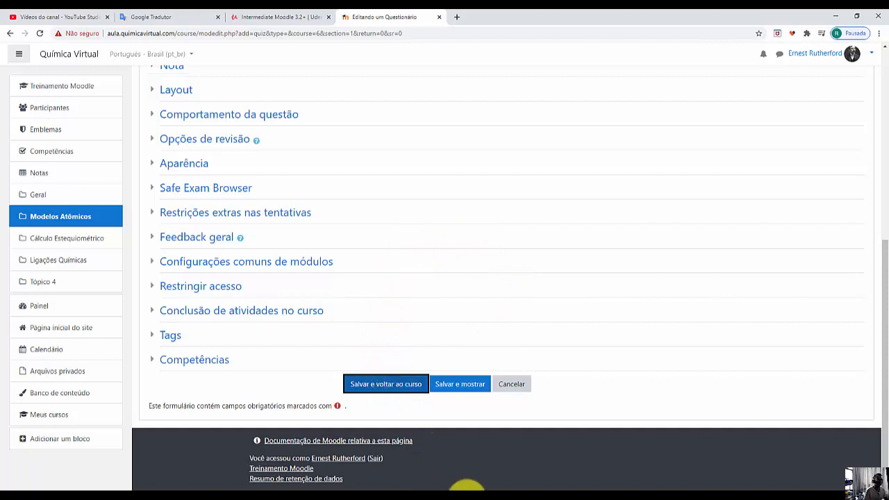
click(467, 497)
click(844, 451)
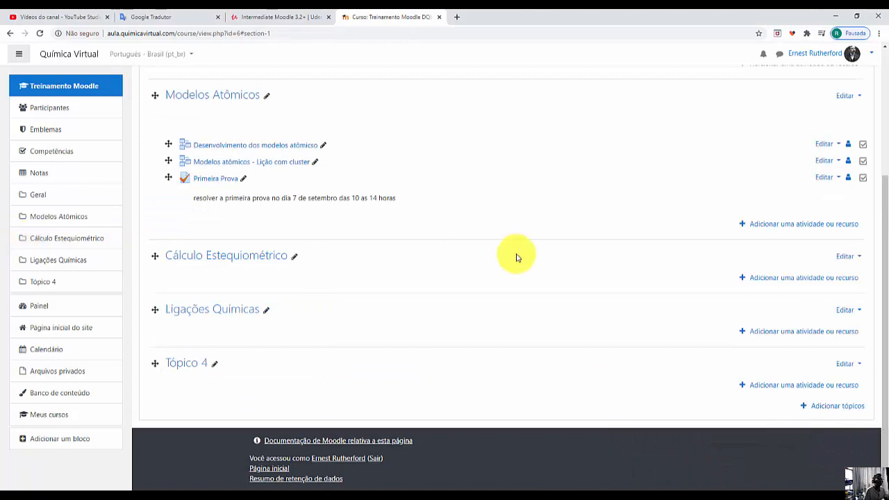
Open the Primeira Prova quiz in the Modelos Atômicos section and start editing its questions.
scroll(516, 256, up, 3)
scroll(516, 256, down, 2)
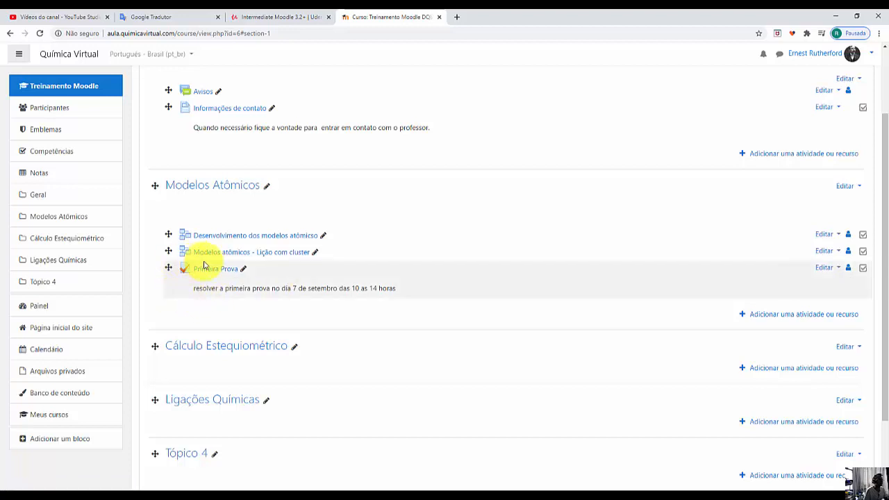
click(211, 270)
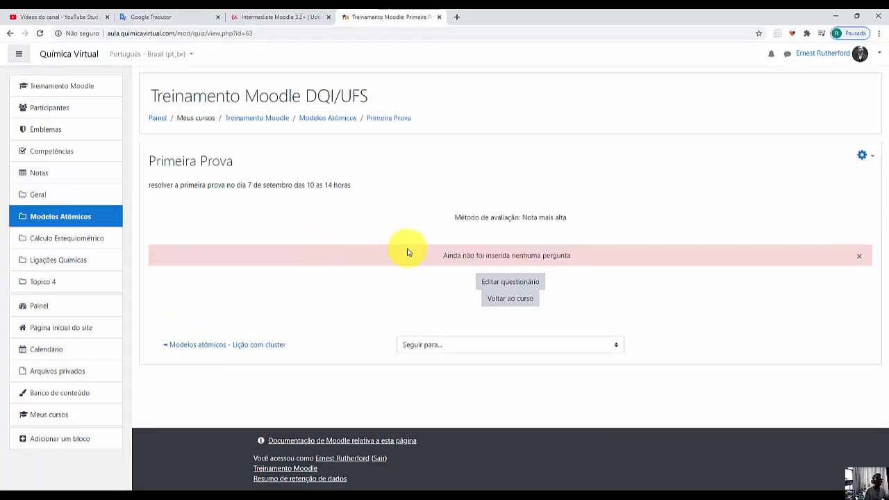
click(496, 284)
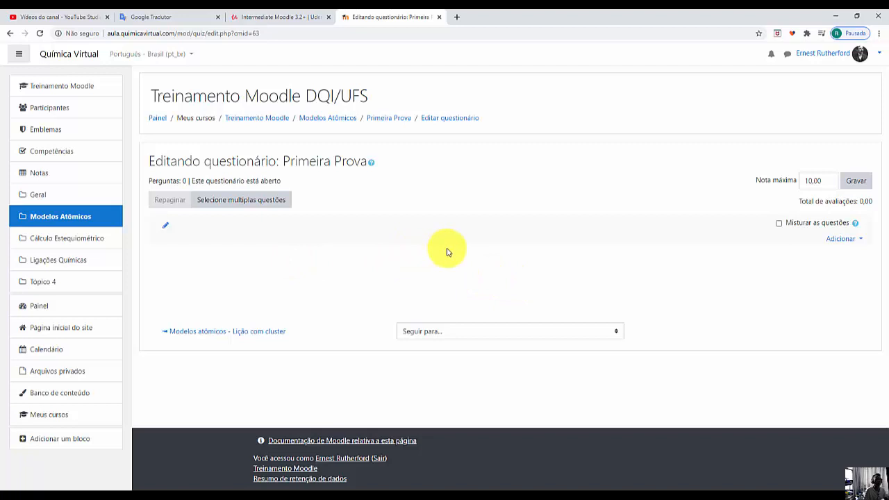
Add 5 random questions to the quiz from the category "Sais, íons e nomenclatura", including questions from its subcategories.
click(861, 240)
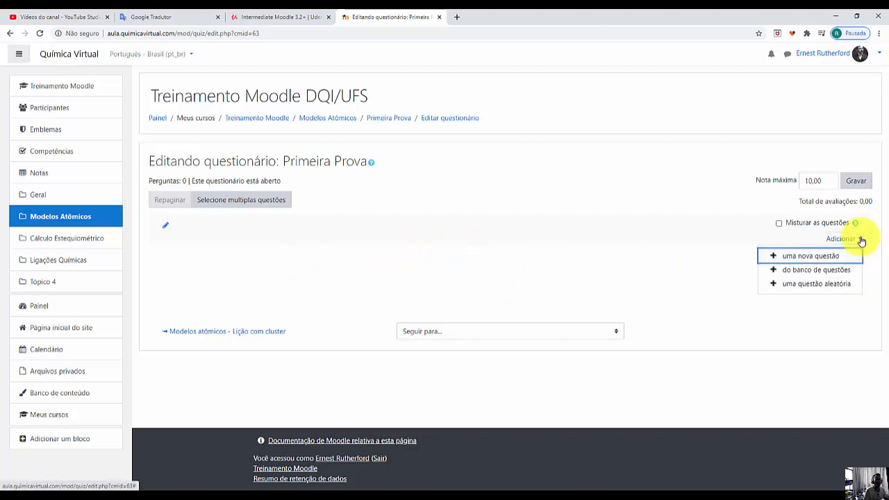
click(803, 283)
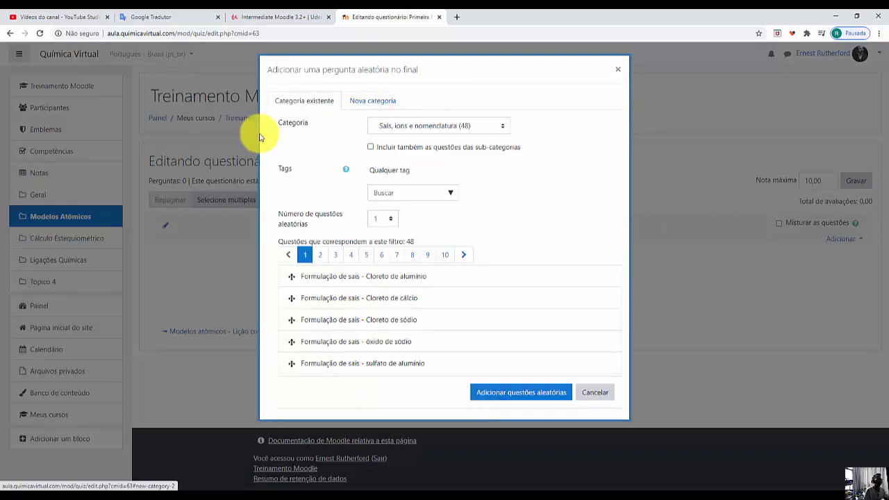
click(436, 127)
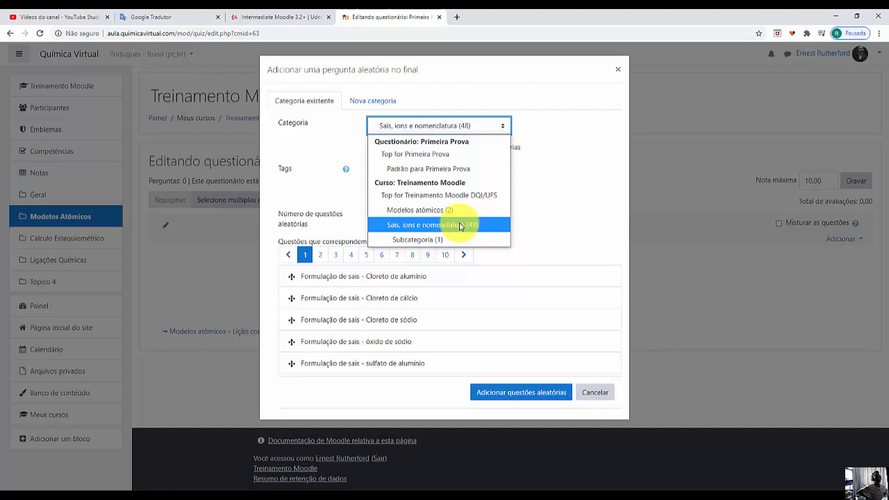
click(459, 226)
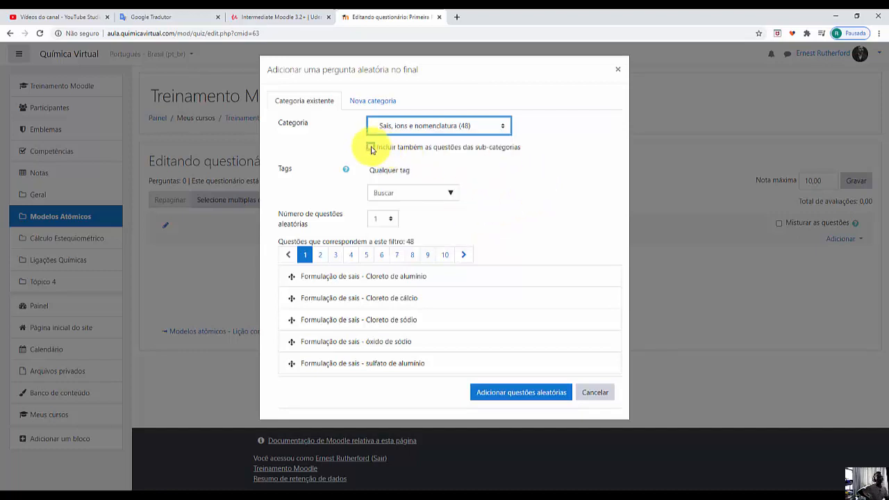
click(371, 148)
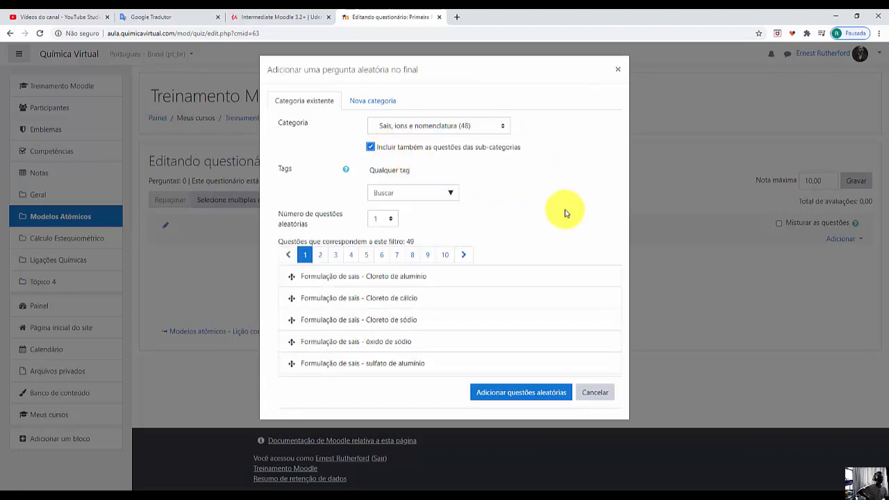
click(391, 220)
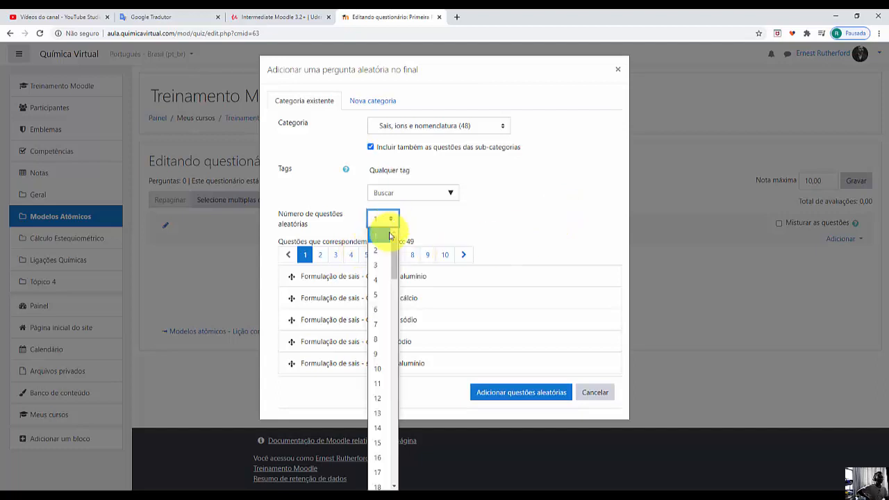
click(379, 295)
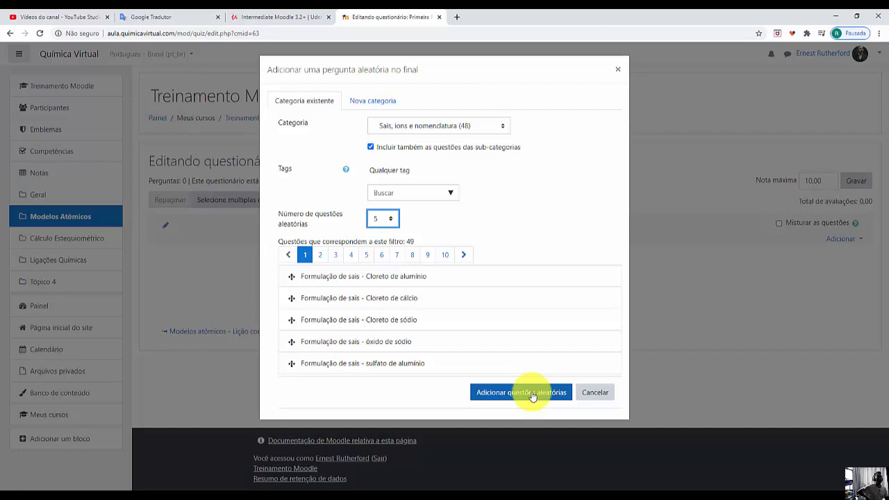
click(533, 397)
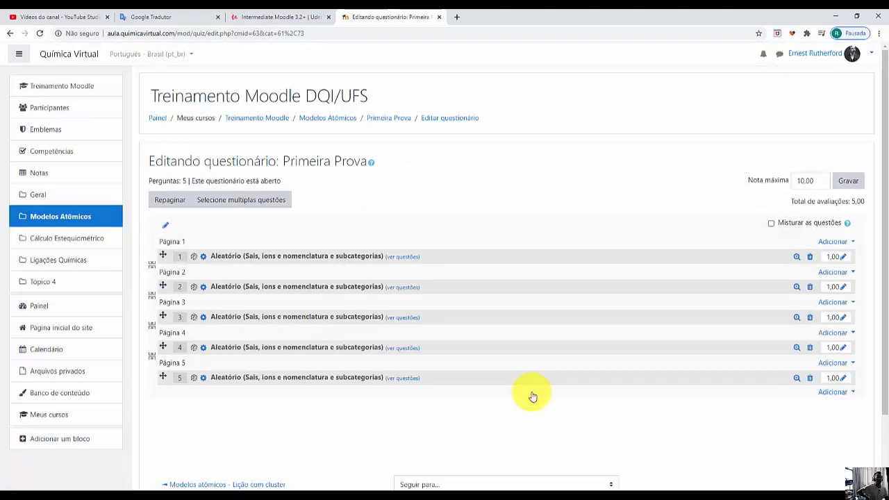
Turn on Misturar as questões for the quiz and save its maximum grade setting.
click(770, 225)
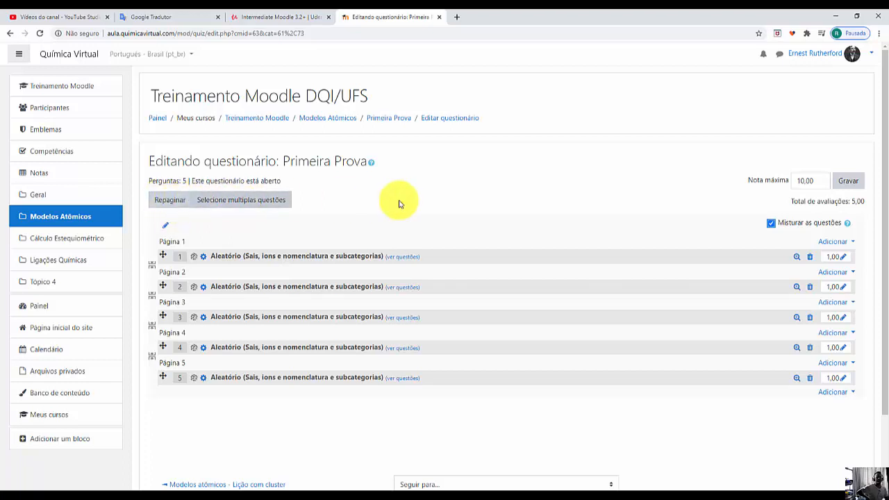
click(857, 183)
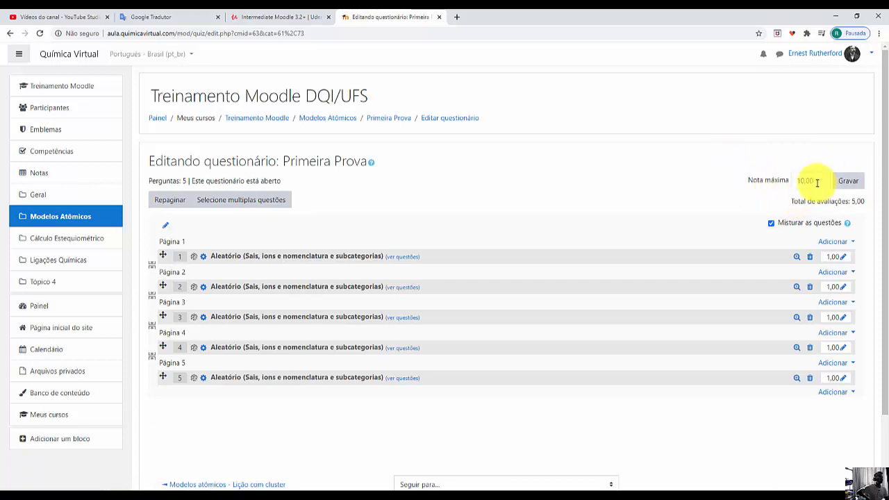
Return to the course page, open the Primeira Prova quiz and start a preview of it.
click(40, 196)
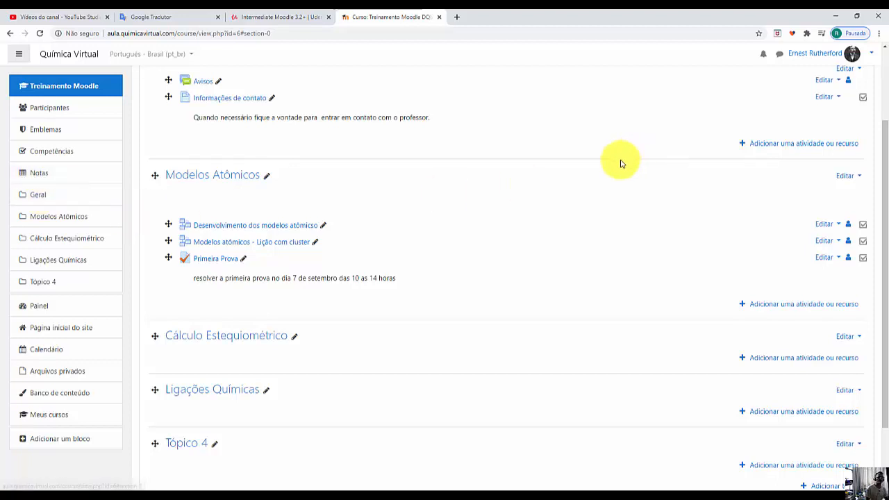
scroll(836, 107, up, 2)
scroll(516, 159, down, 1)
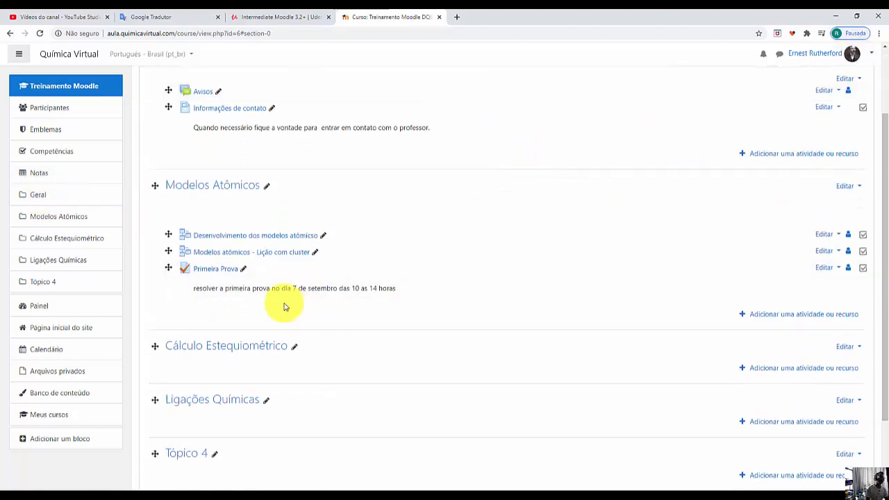
click(214, 269)
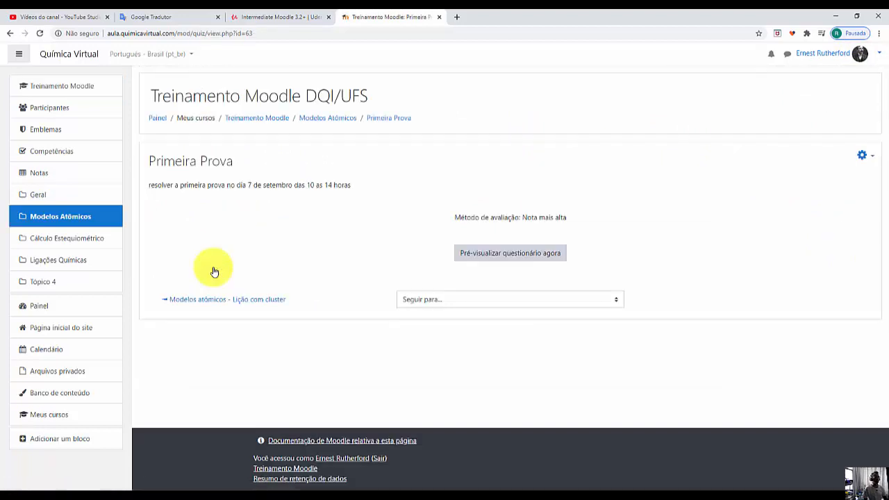
click(499, 256)
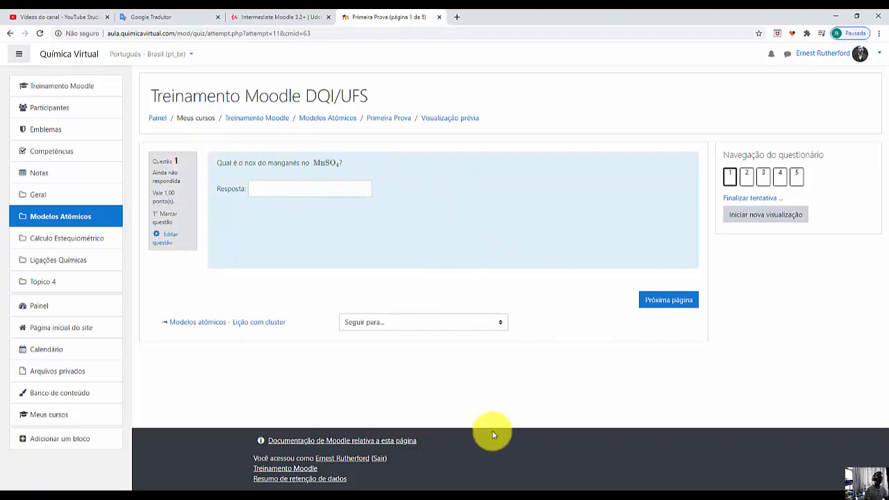
Open a new browser window and load the aula.quimicavirtual.com site in it.
mouse_move(452, 491)
click(438, 462)
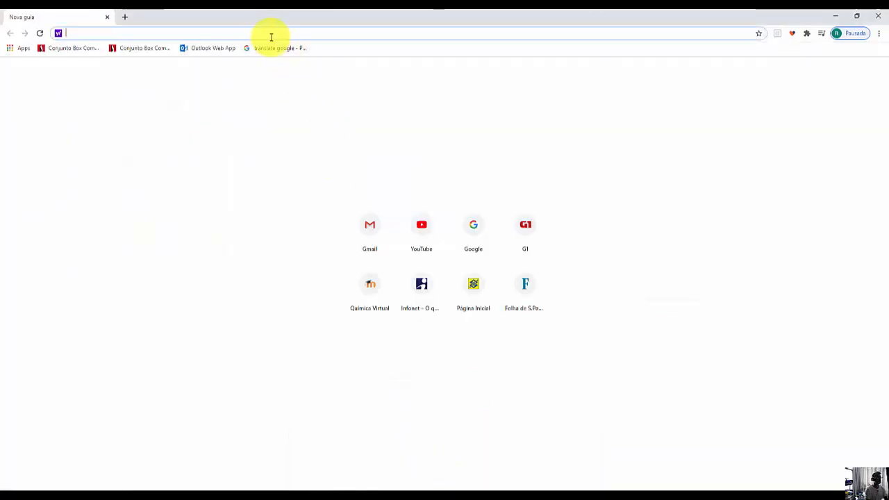
text(au)
key(Return)
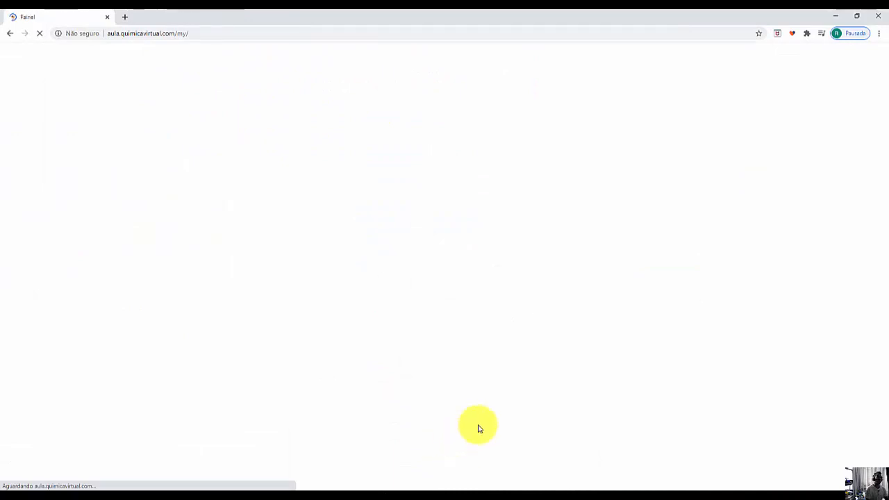
Log out of the teacher account in the new window and close the leftover blank browser window.
click(868, 54)
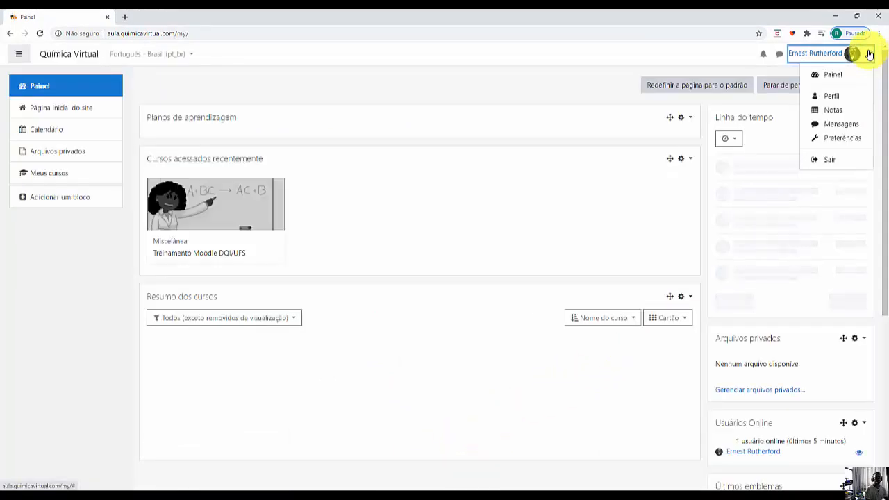
click(826, 159)
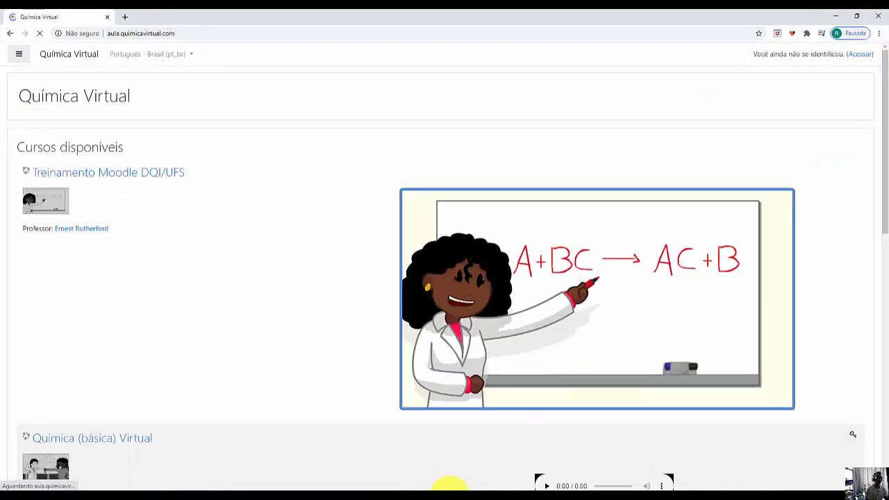
mouse_move(447, 487)
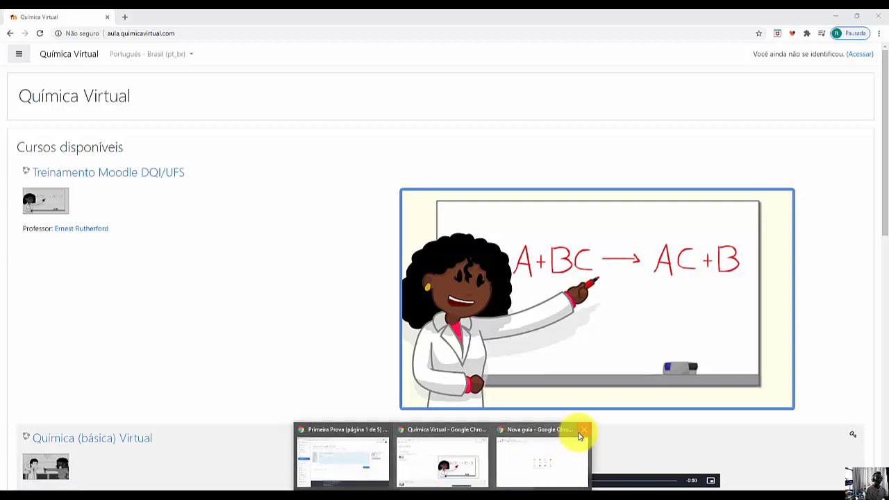
click(581, 431)
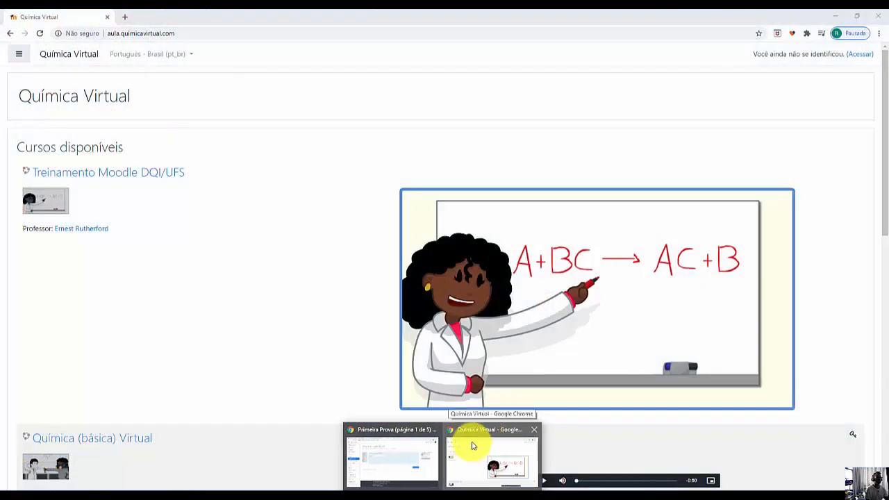
Open the Treinamento Moodle DQI/UFS course, logging in with the student's saved username and account password.
click(95, 175)
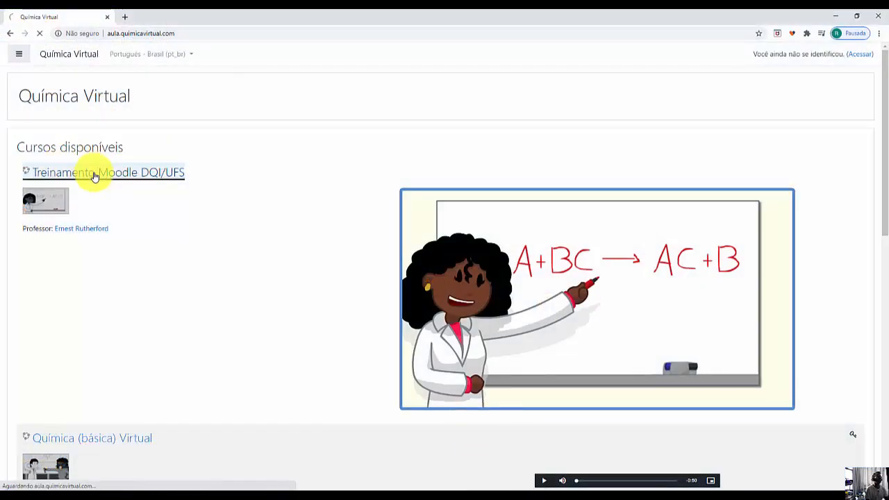
double_click(312, 130)
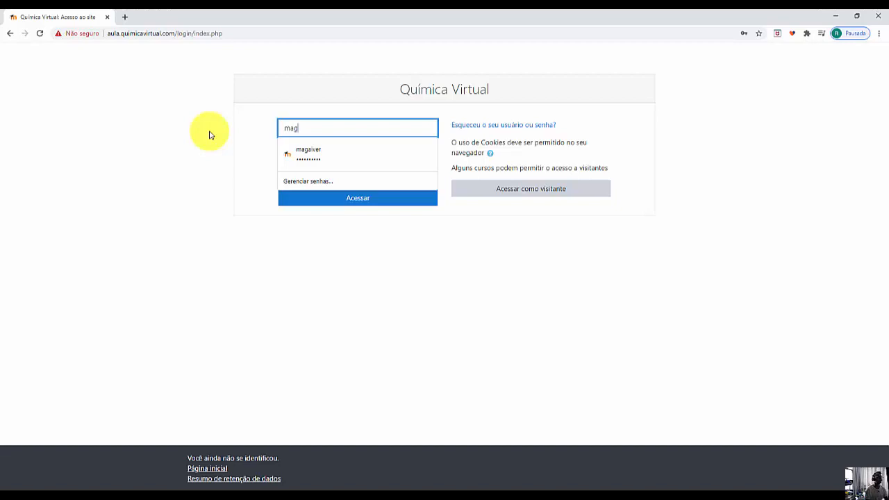
key(Down)
key(Return)
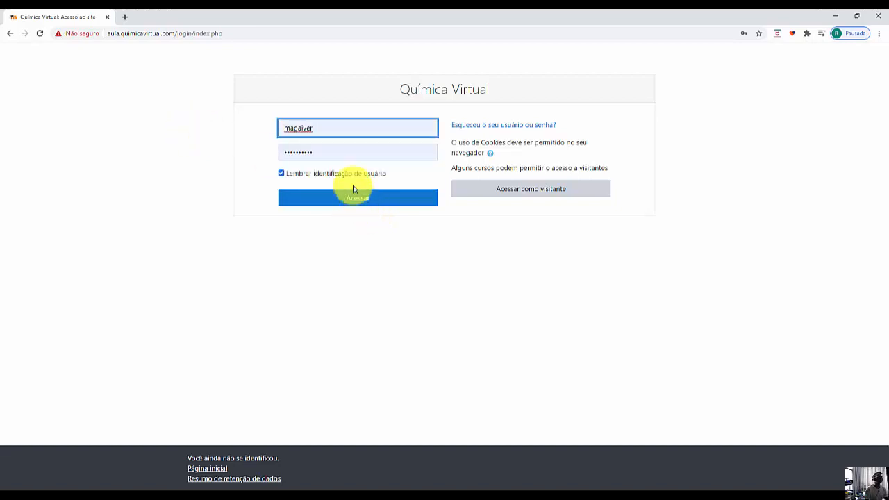
click(357, 198)
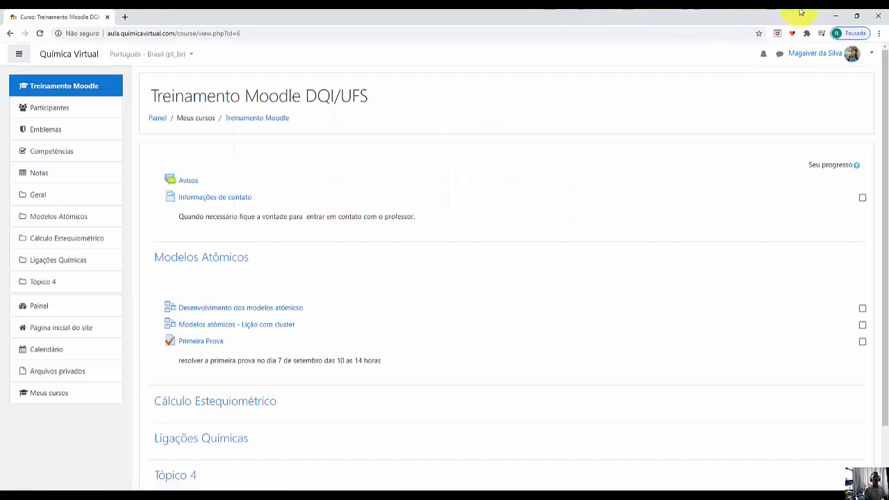
Restore the student's browser window to a smaller size and fit it into the right half of the screen.
click(857, 18)
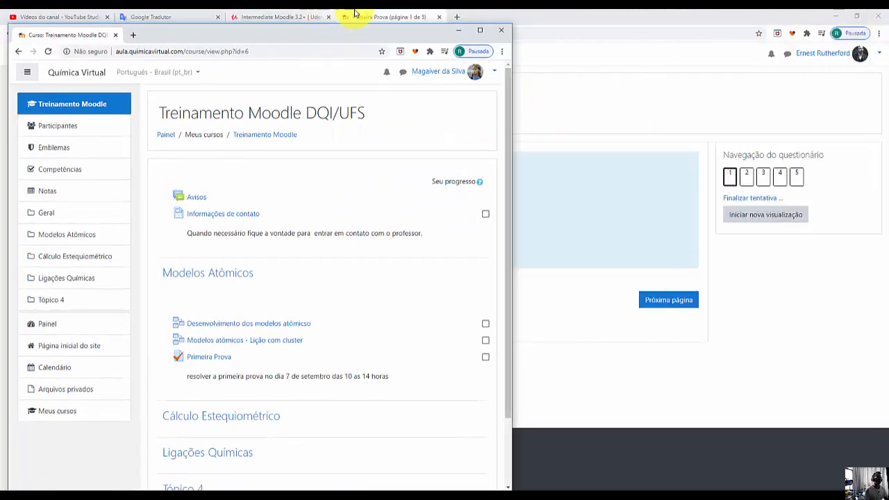
drag(324, 33, 670, 23)
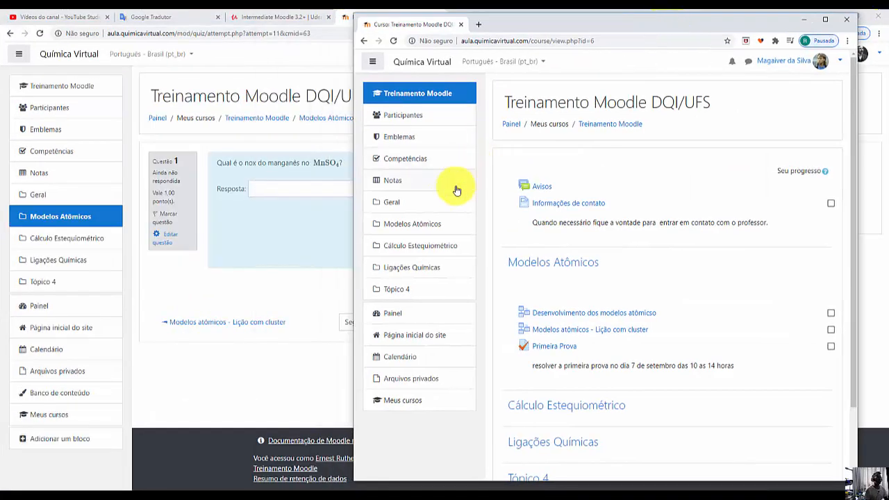
drag(353, 259, 486, 255)
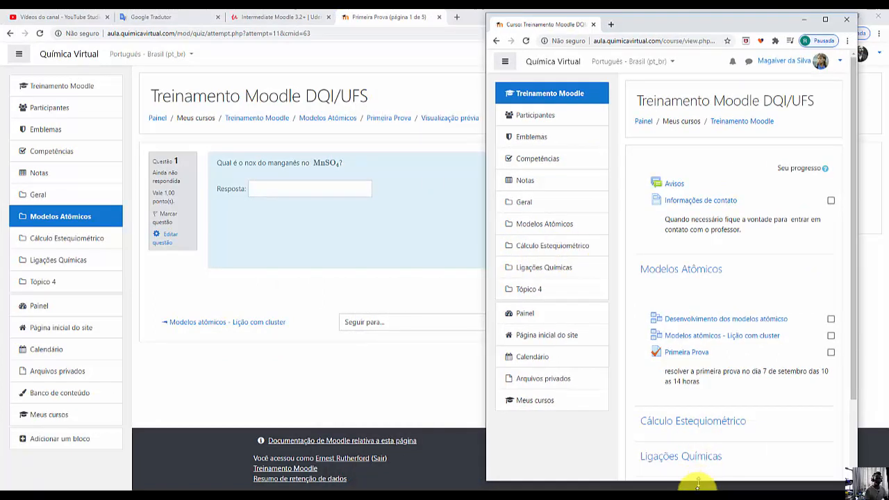
drag(697, 484, 699, 492)
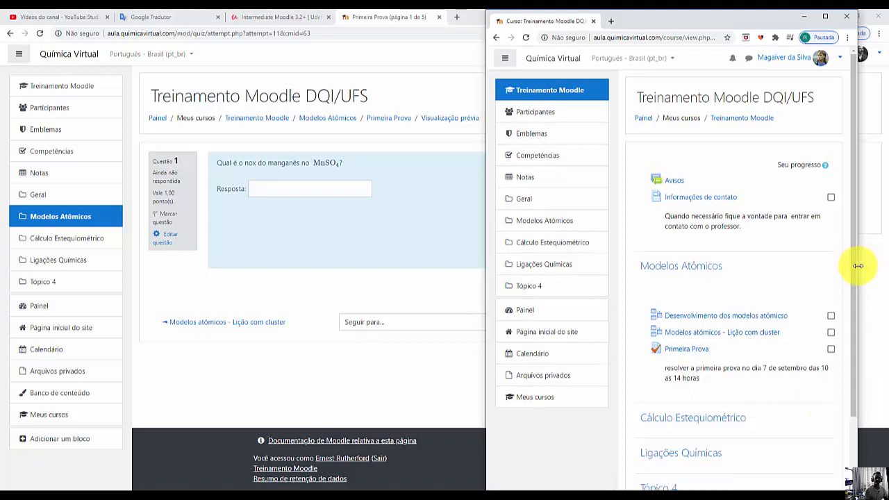
drag(858, 266, 888, 261)
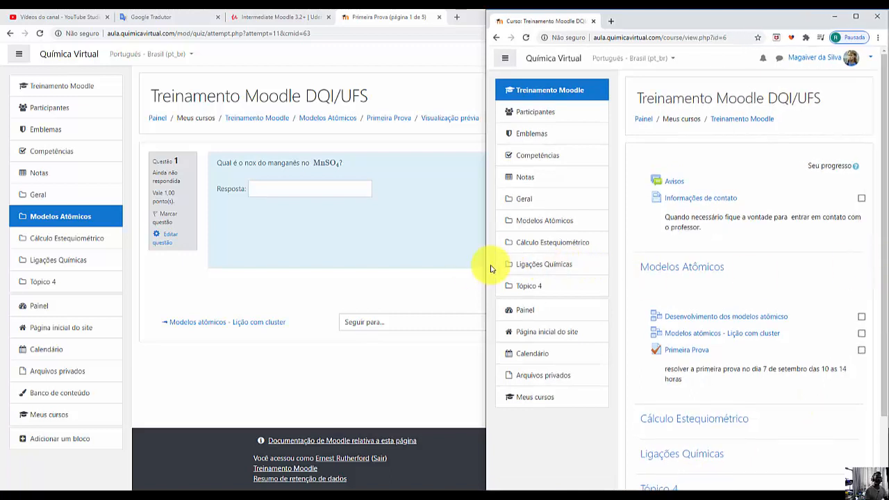
drag(484, 266, 429, 272)
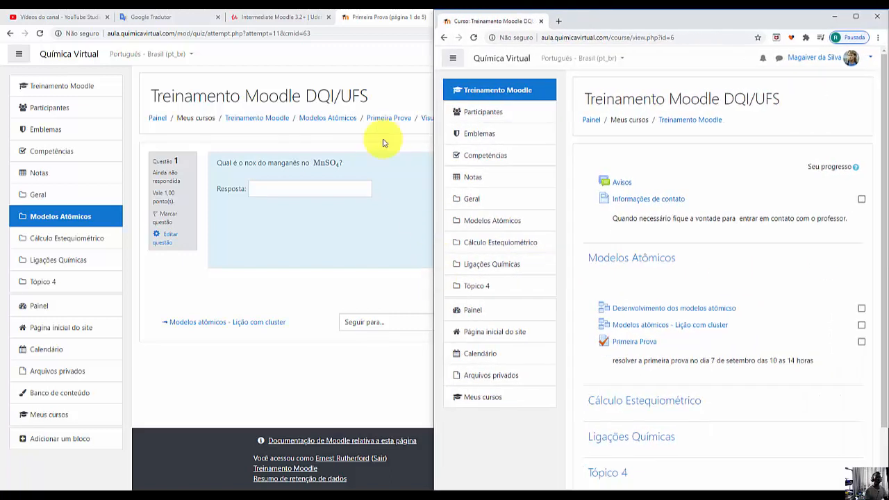
Shrink the teacher's quiz preview window to the left half of the screen and show the student's course window beside it.
double_click(365, 17)
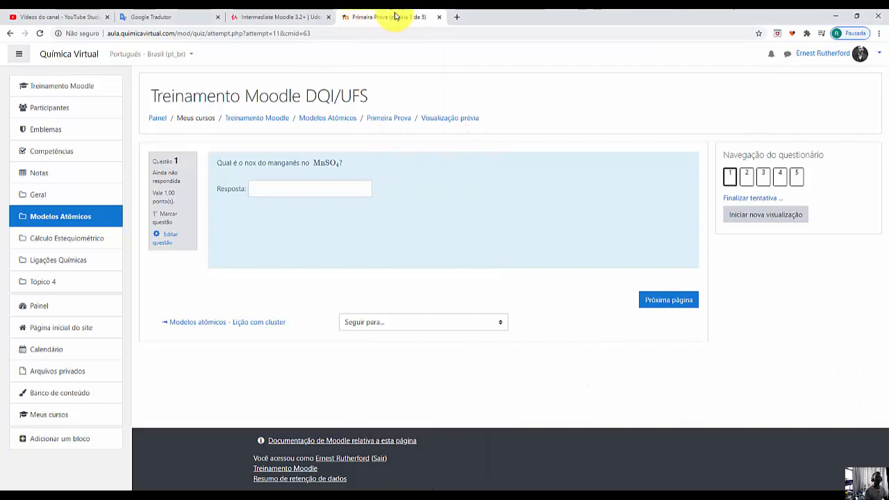
click(853, 16)
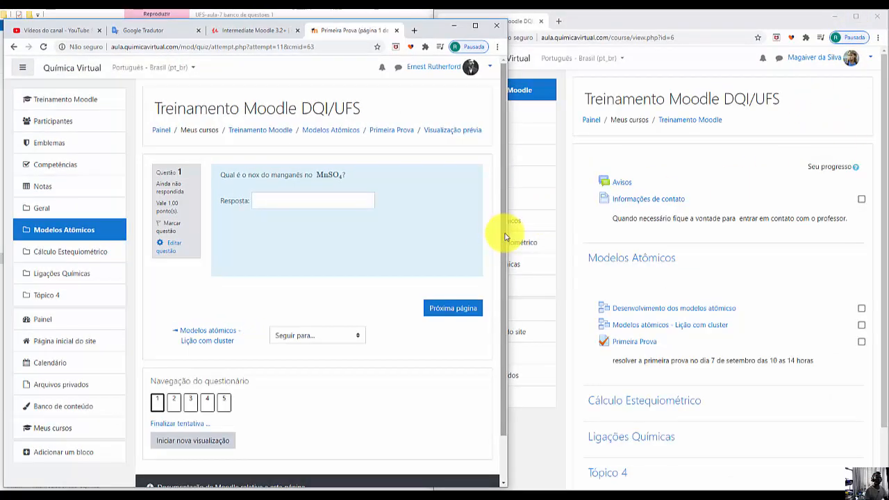
drag(512, 238, 445, 264)
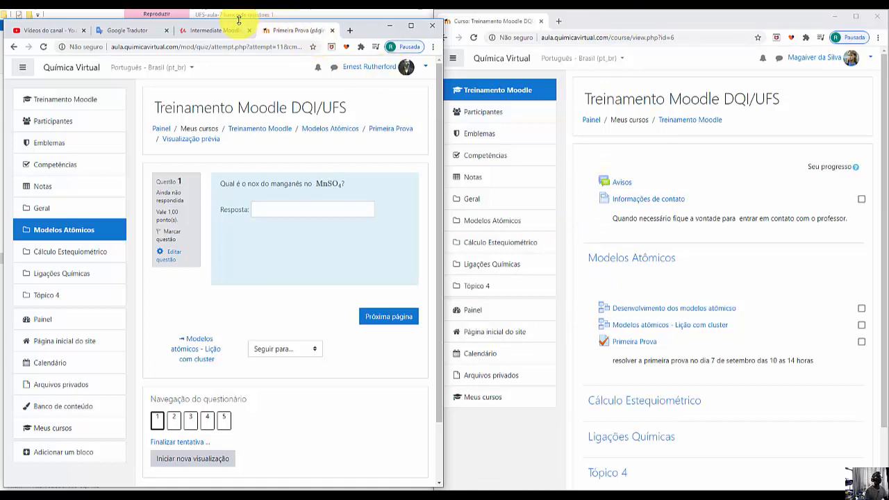
drag(239, 19, 238, 10)
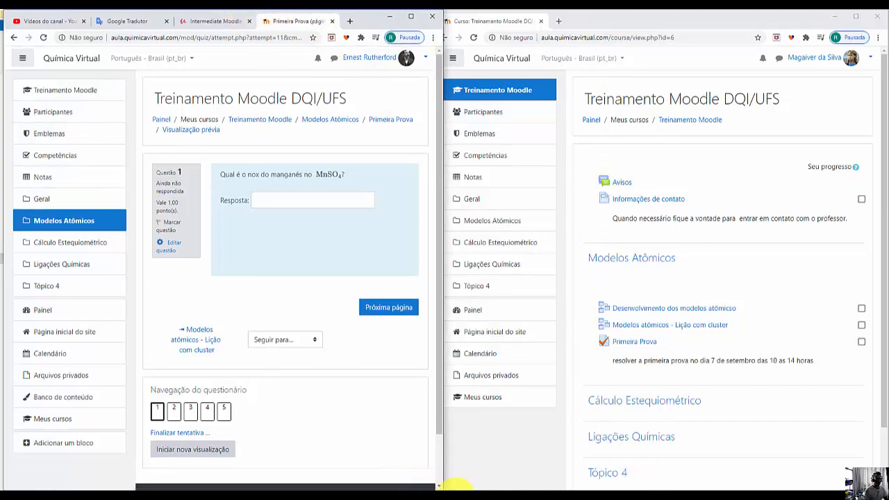
click(457, 494)
click(842, 457)
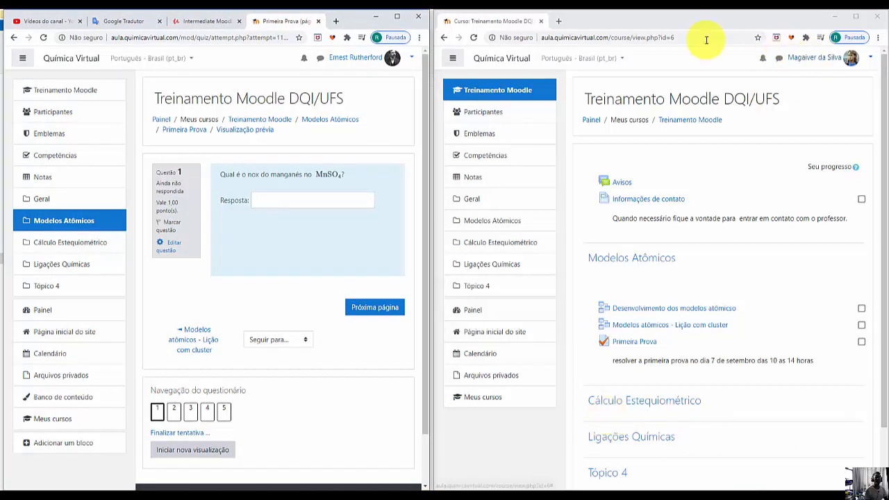
Start the student's attempt at the Primeira Prova quiz and try to advance the teacher's preview to its next page.
click(633, 342)
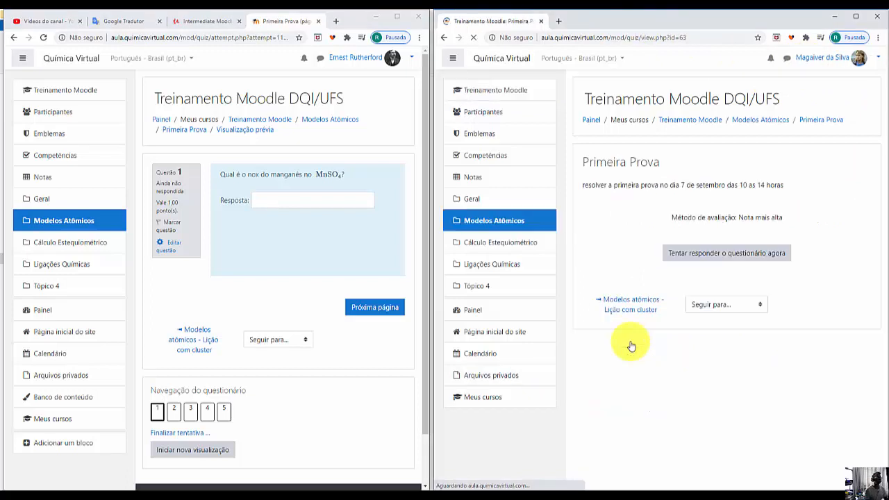
click(731, 259)
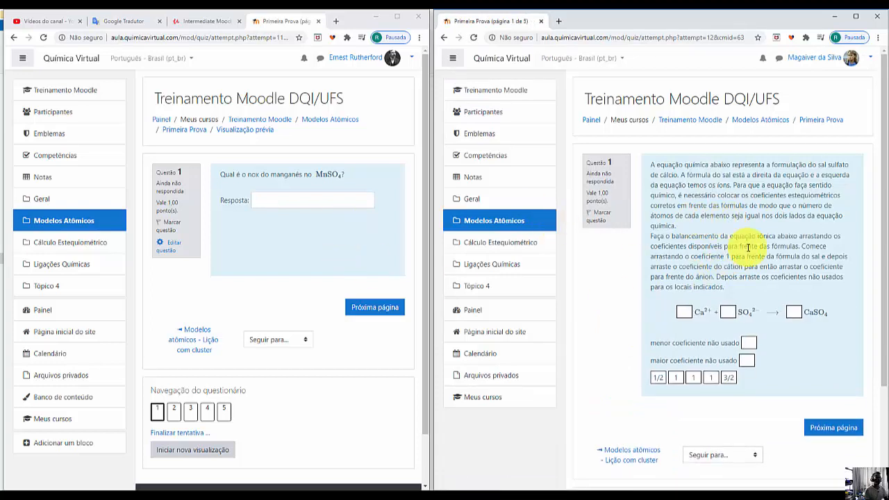
click(373, 308)
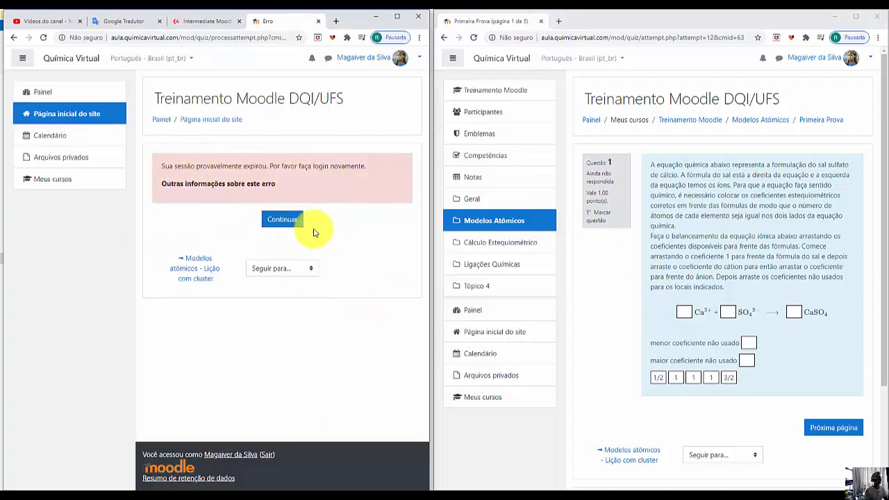
Log the student out in the teacher's window and log back in with the teacher's saved username and account password.
click(415, 61)
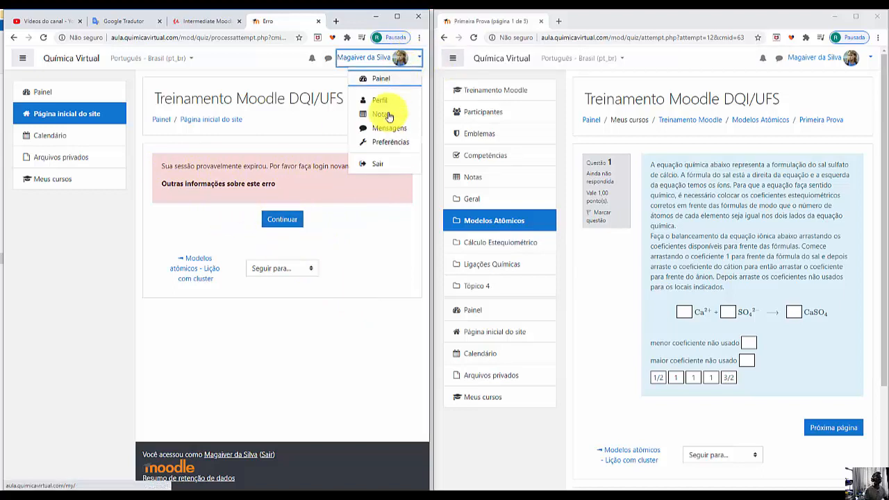
click(373, 166)
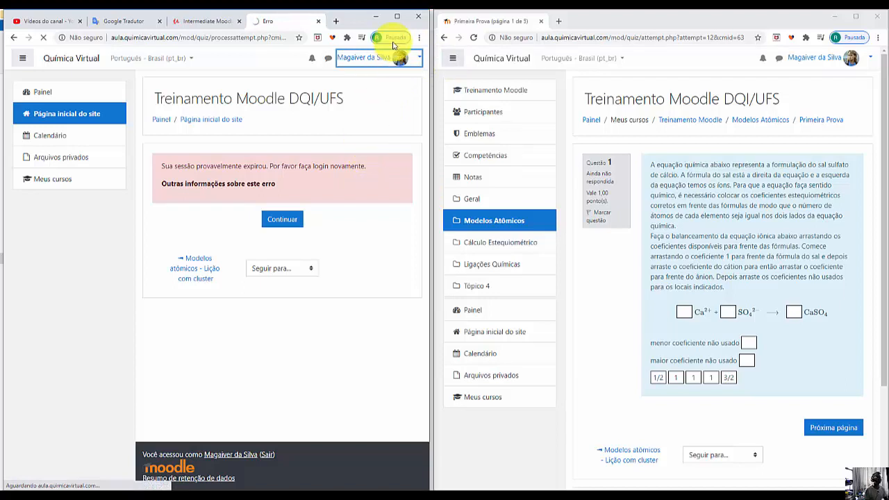
click(107, 179)
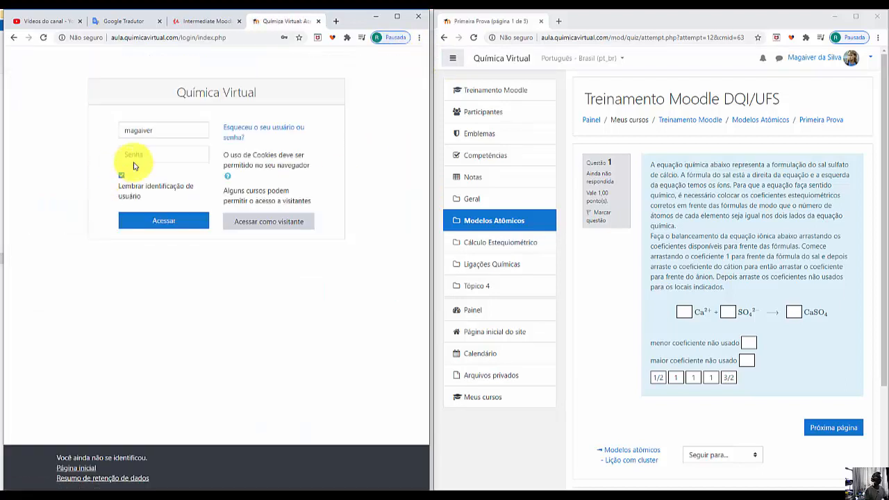
click(169, 130)
text(ma)
key(ctrl+a)
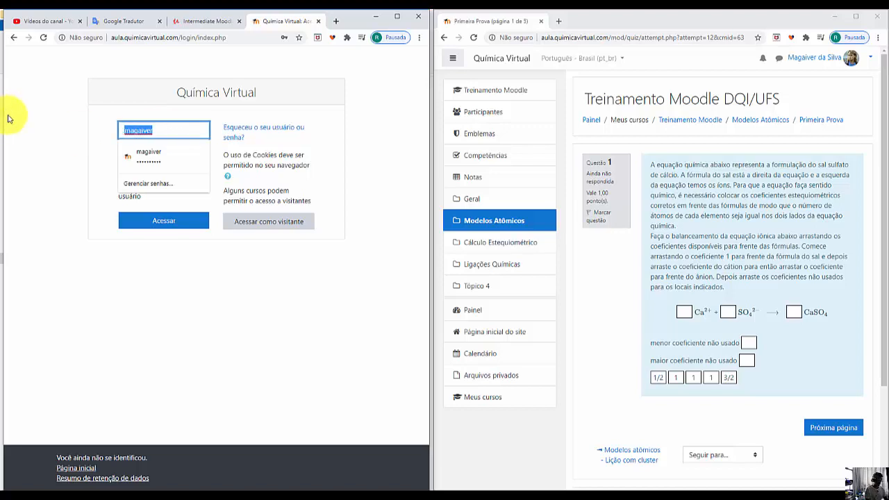
key(Down)
key(Return)
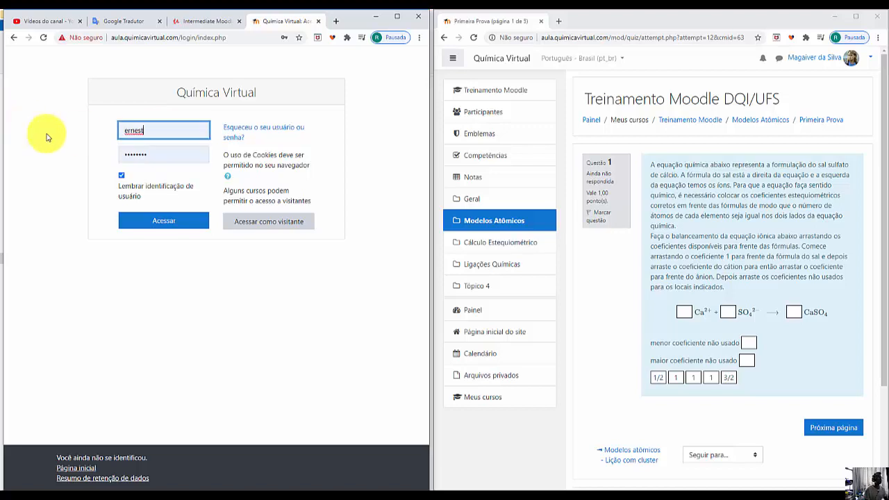
click(142, 224)
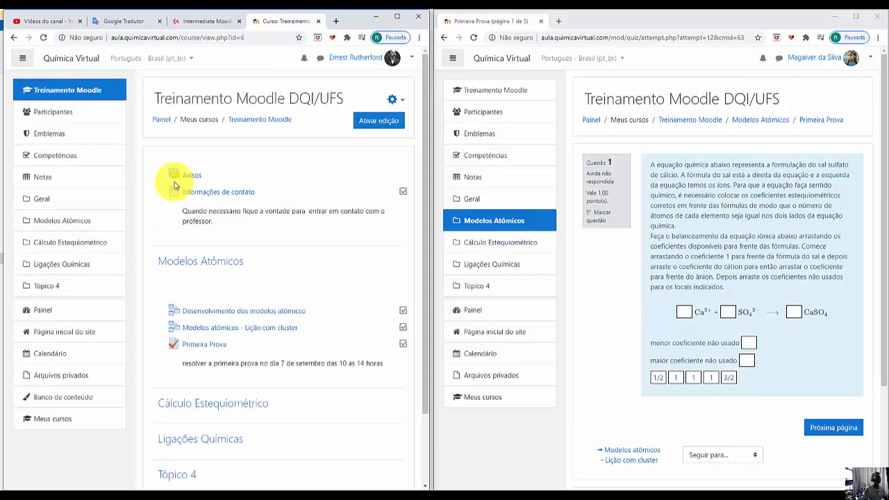
Reopen Primeira Prova as the teacher, continue the last preview, highlight the MnSO4 formula in question 1 and advance to question 2.
click(200, 347)
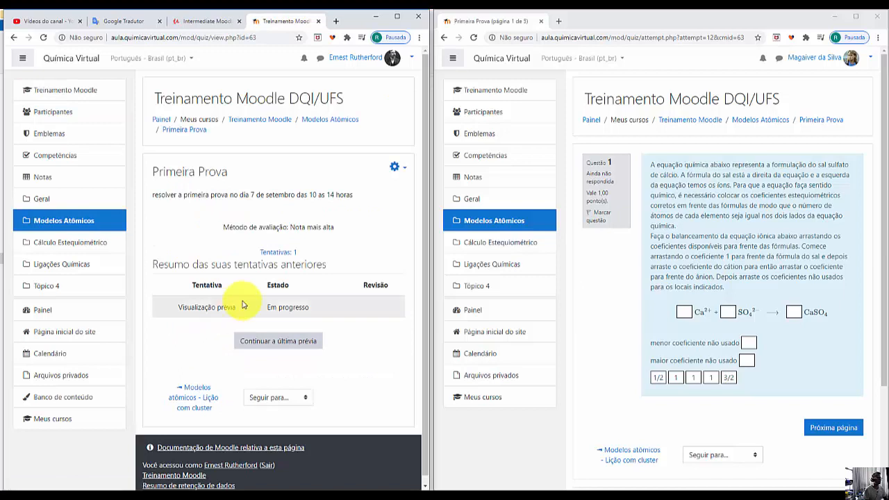
click(283, 343)
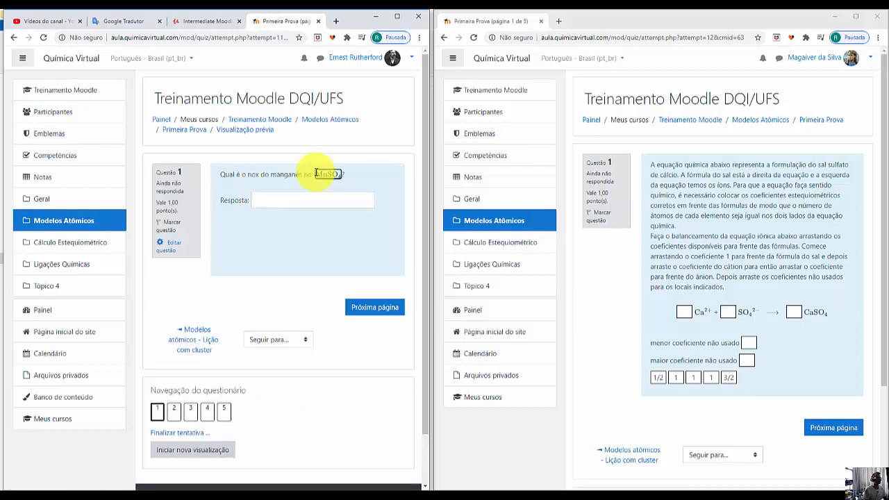
drag(316, 173, 347, 176)
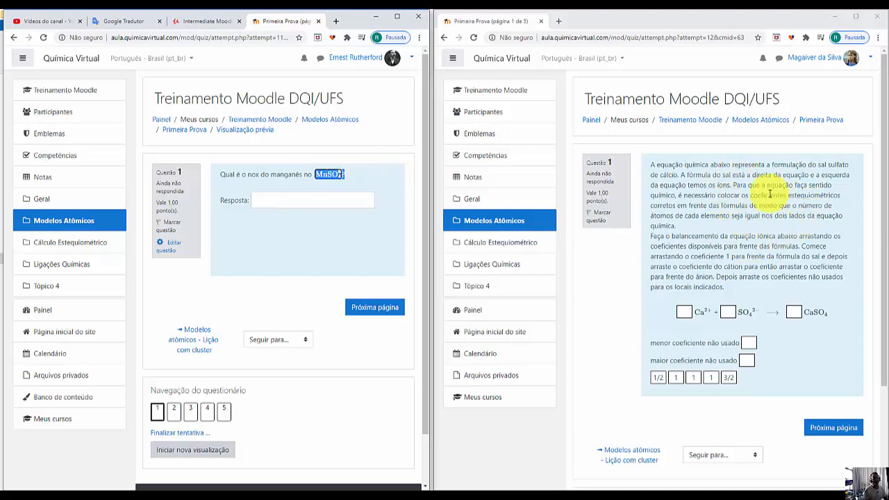
click(381, 307)
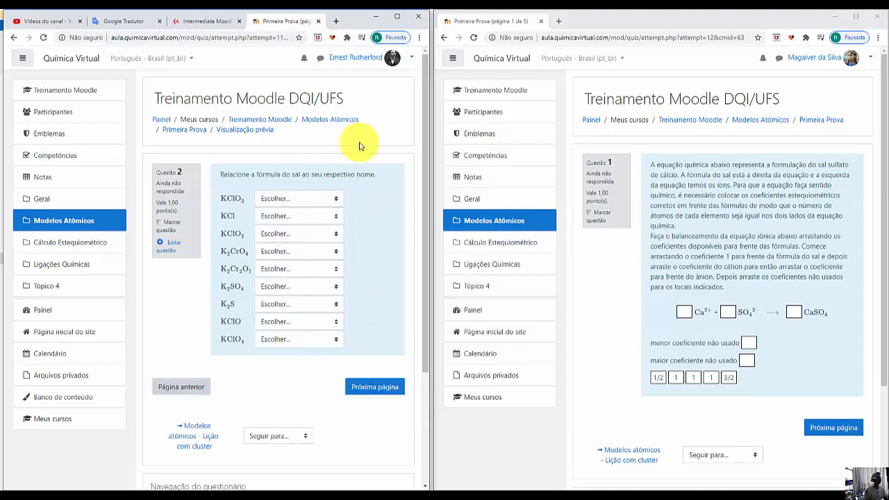
Try to advance the student's attempt, close the student's browser window and maximize the teacher's preview window.
click(845, 433)
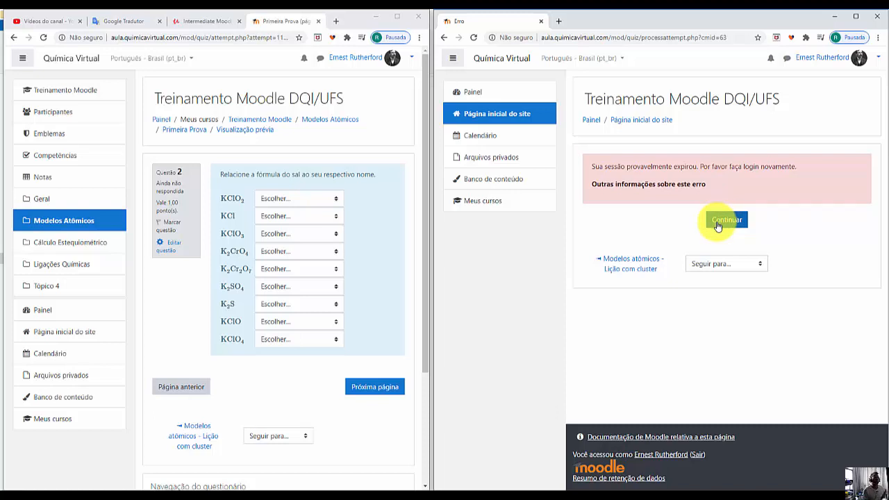
click(887, 15)
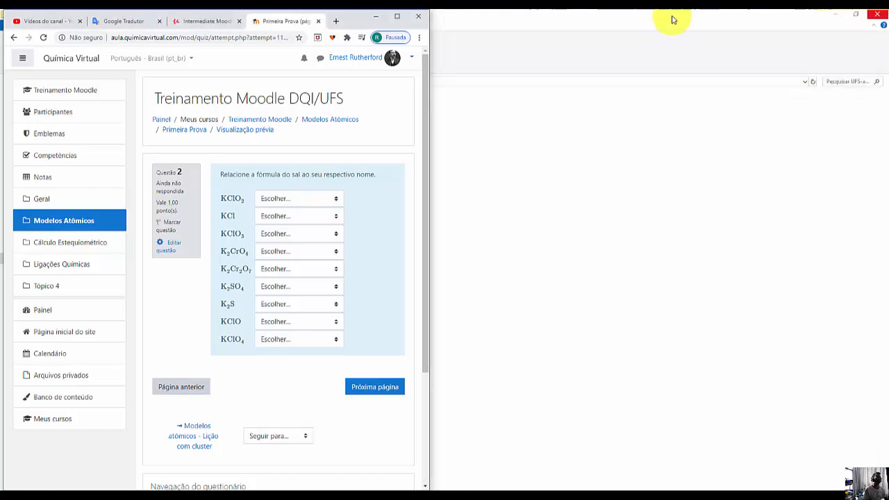
click(397, 15)
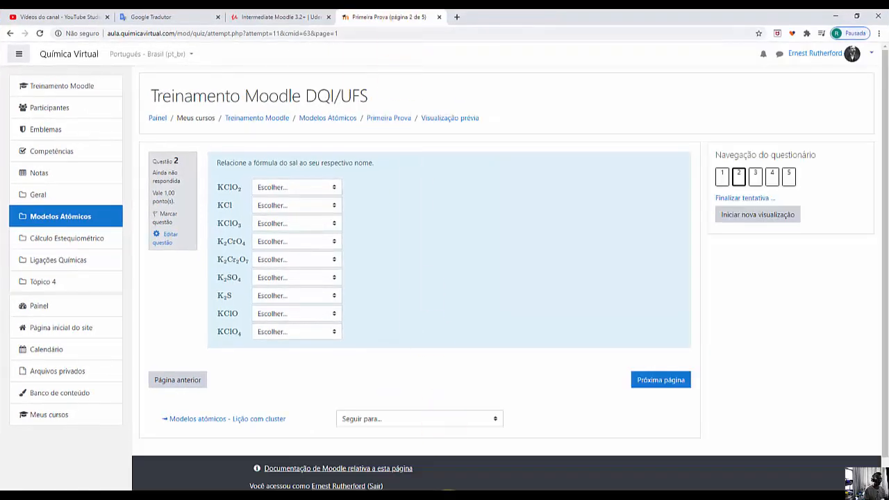
Open aula.quimicavirtual.com in a new browser tab and log out of the teacher account.
click(457, 18)
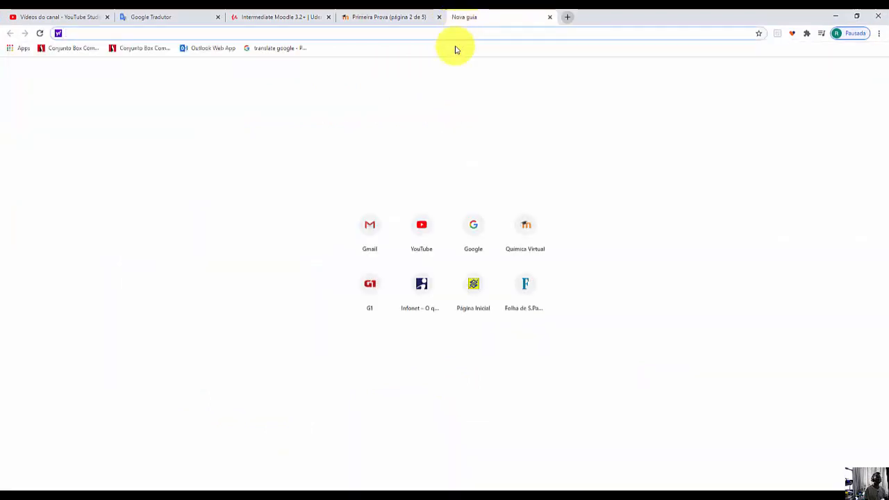
text(aula.quimicavirtual.com)
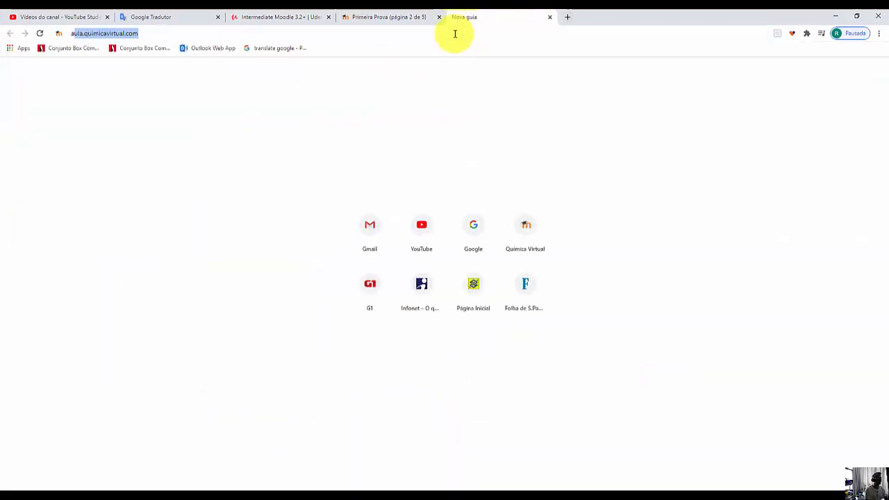
key(Return)
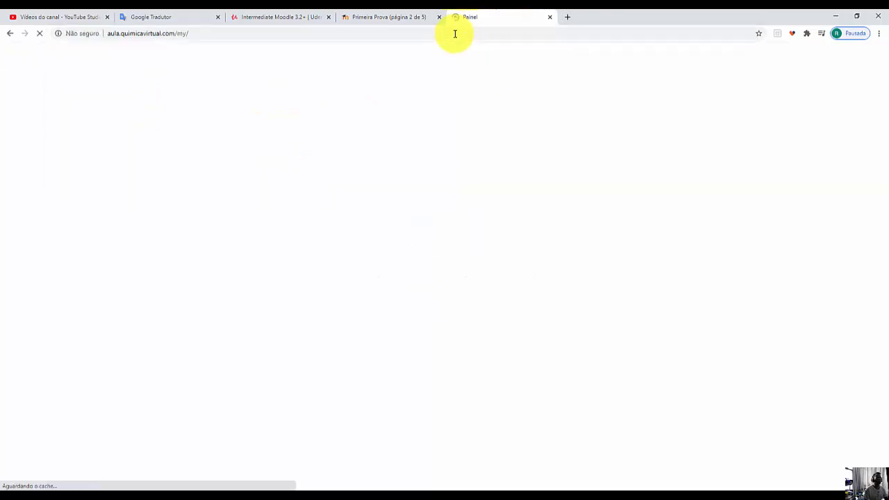
click(868, 57)
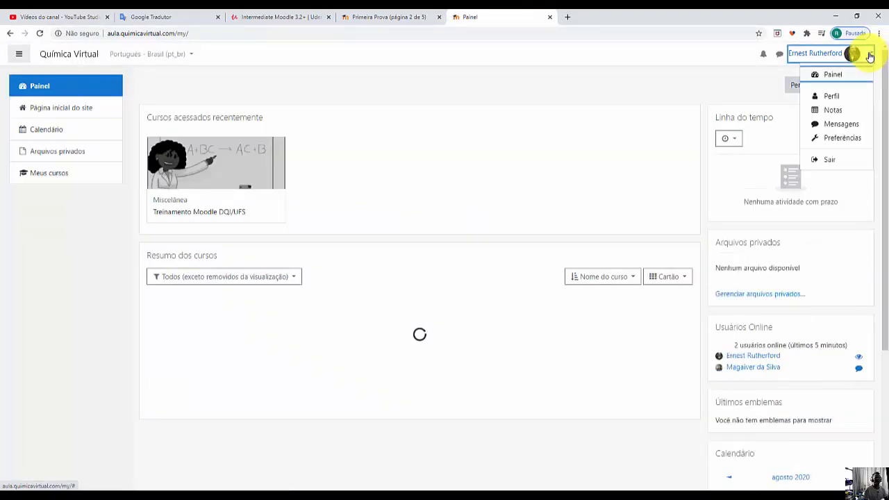
click(823, 163)
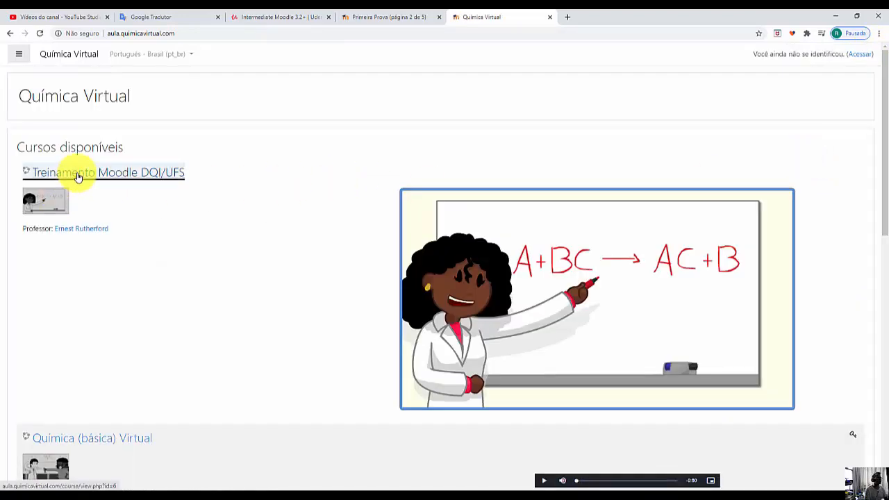
Open the Treinamento Moodle DQI/UFS course, logging in with the student's saved username and account password.
click(77, 175)
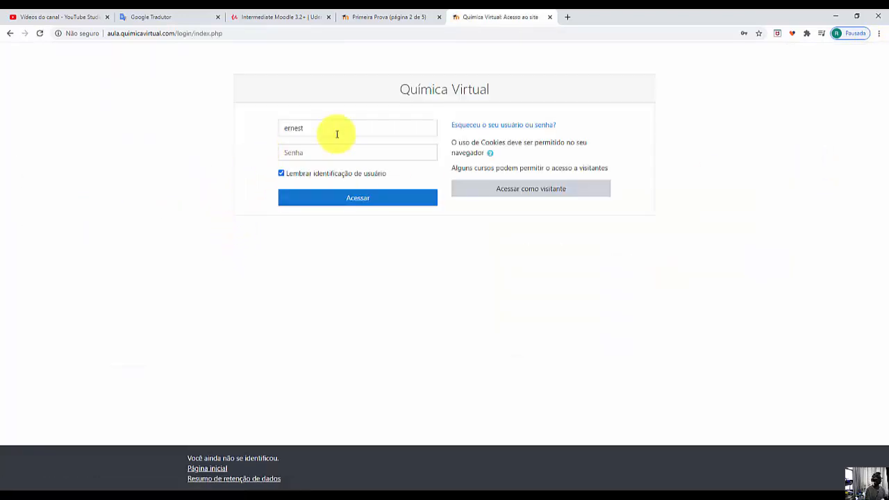
double_click(337, 134)
text(ma)
key(Down)
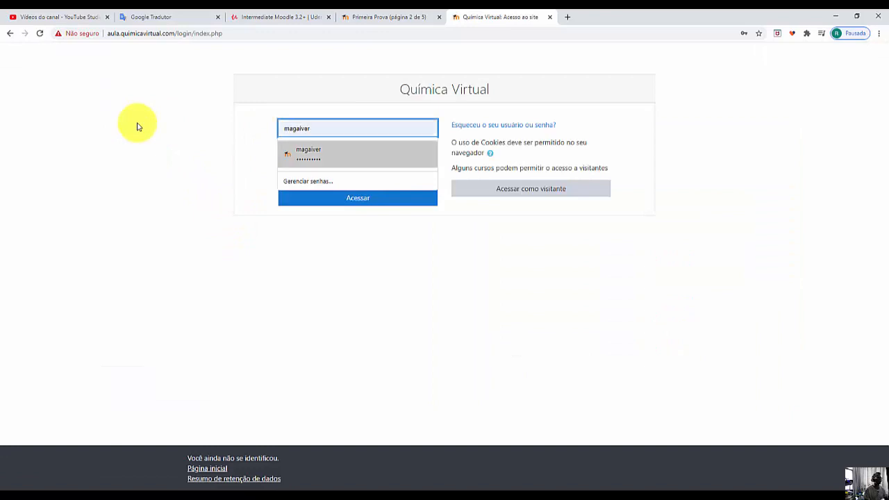
key(Return)
click(347, 201)
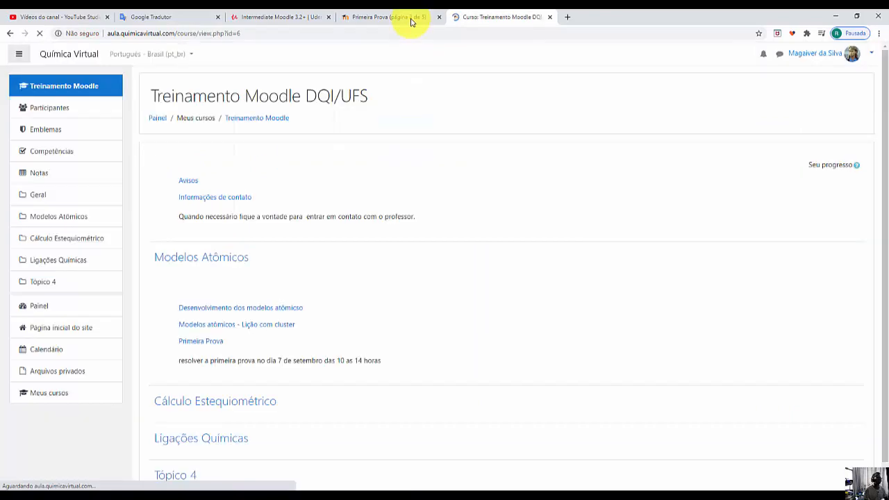
Open Primeira Prova as the student, resume the quiz attempt and advance from question 1 to question 2.
click(201, 347)
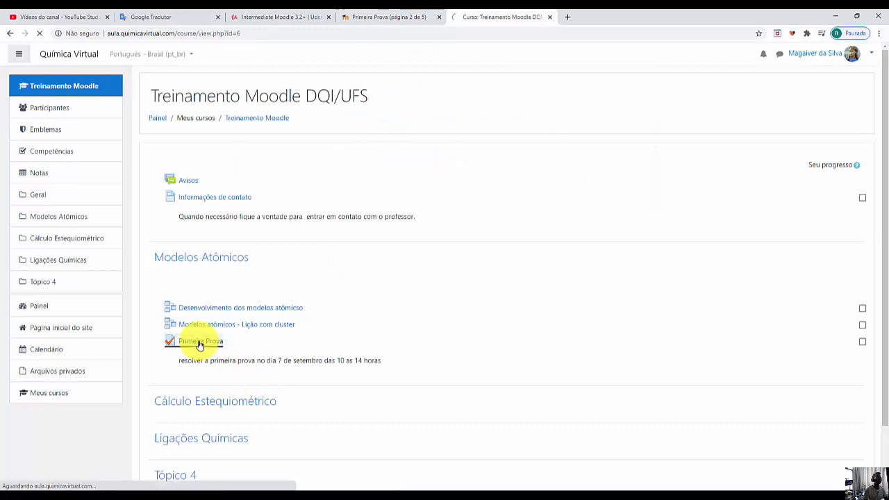
click(548, 329)
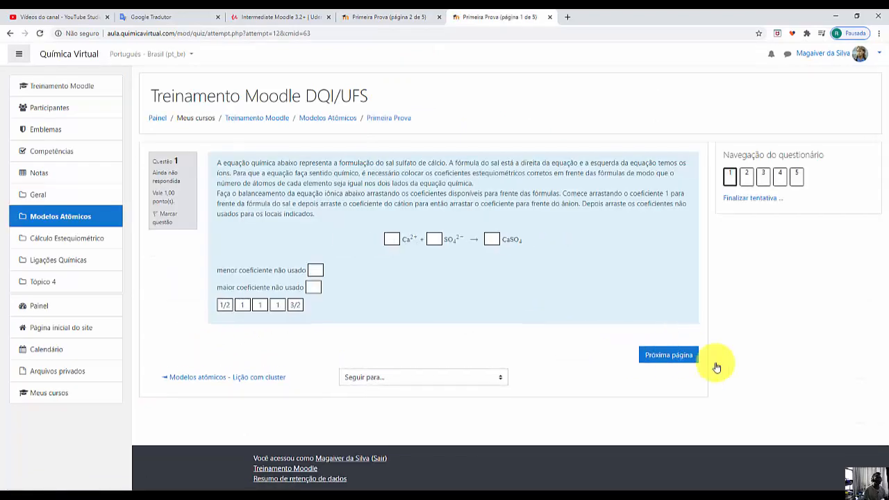
click(688, 361)
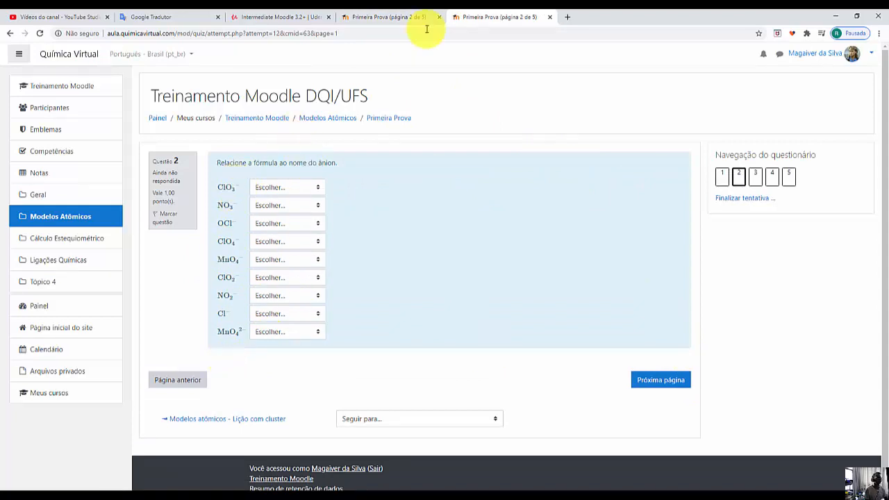
Compare question 2 with the teacher's preview, try to advance that preview, and return to question 1 of the student's attempt.
click(384, 18)
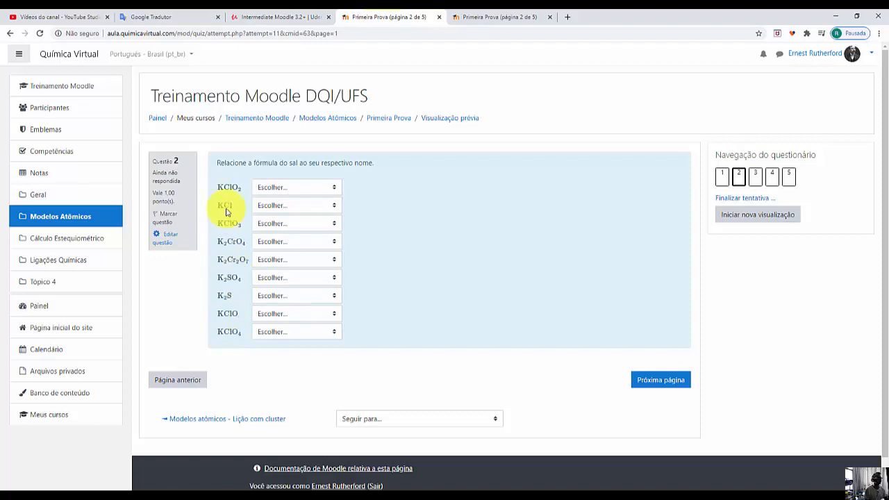
click(662, 381)
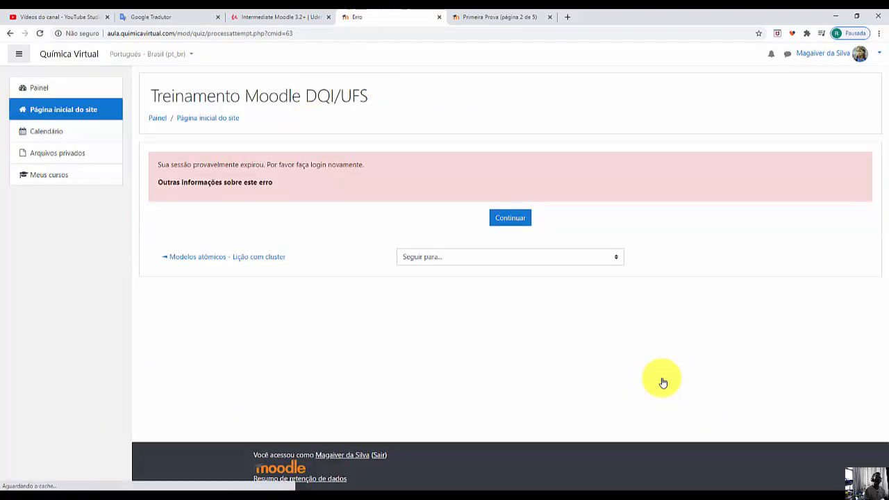
click(474, 19)
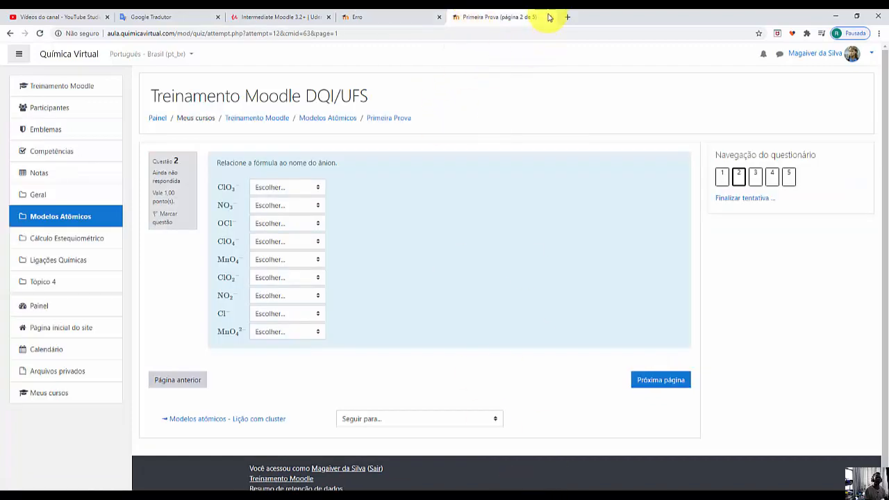
click(171, 382)
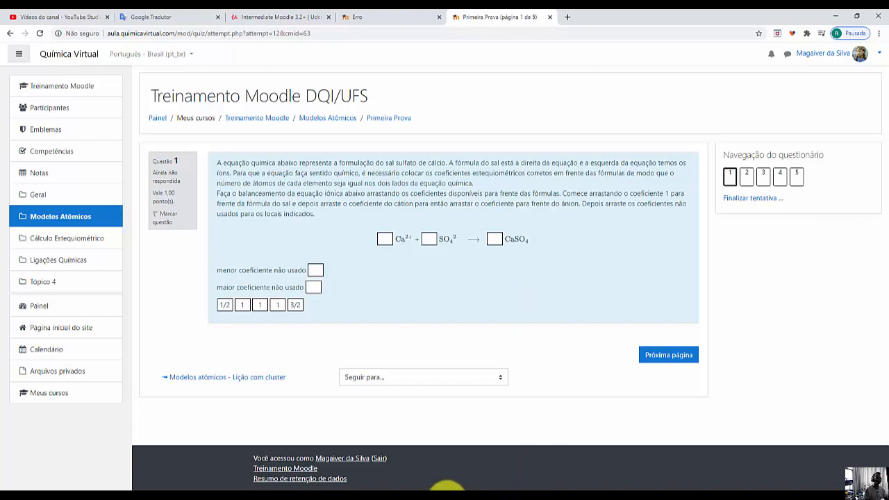
Open aula.quimicavirtual.com in a new browser tab and log out of the first student's account.
key(ctrl+t)
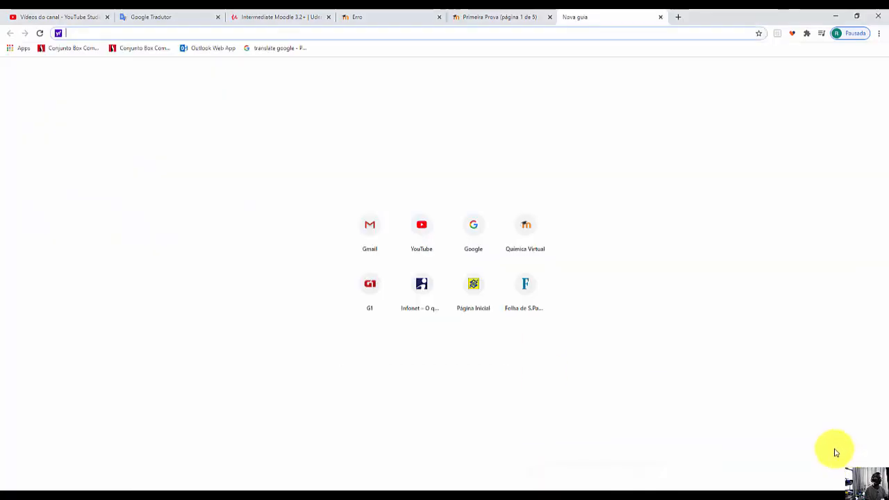
text(aula.quimicavirtual.com)
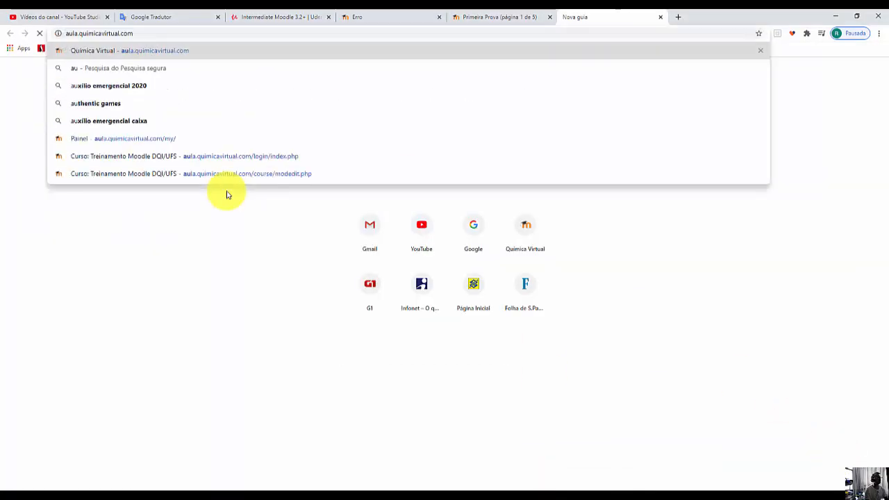
key(Return)
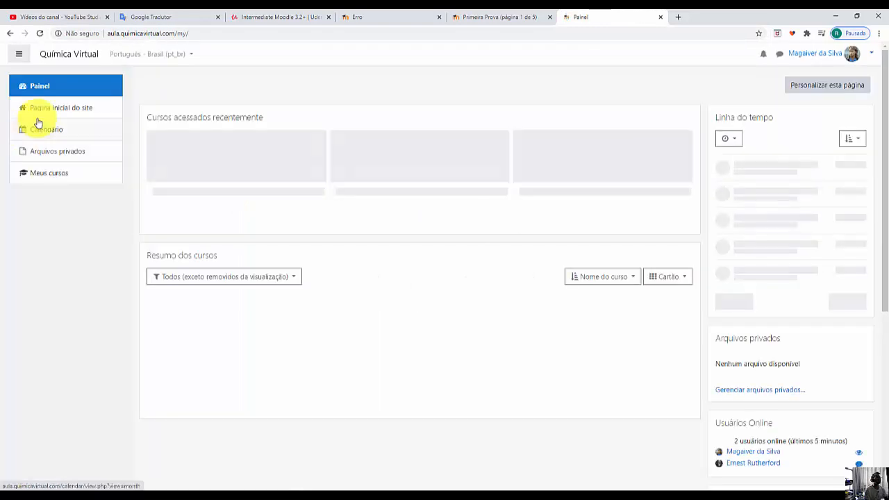
click(869, 55)
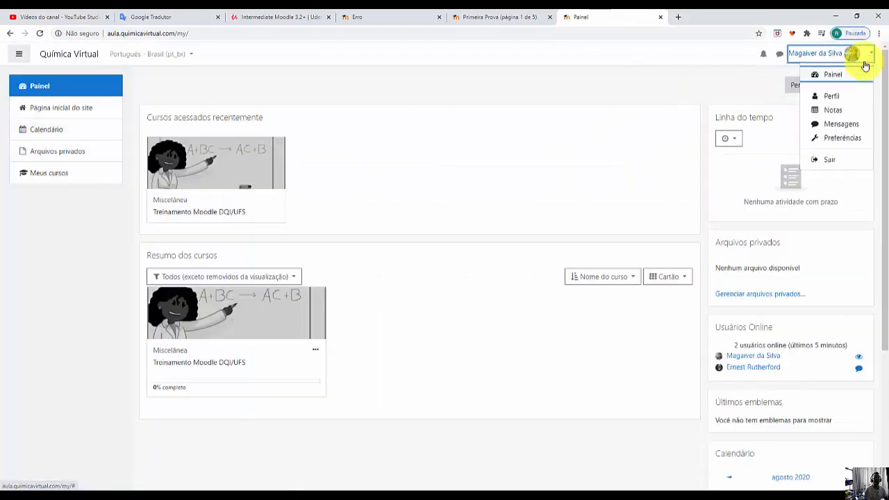
click(816, 162)
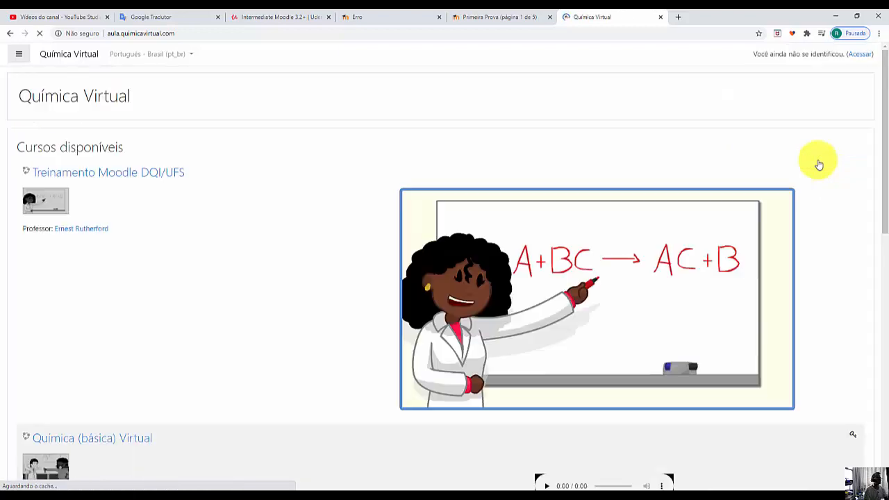
Log in again to Treinamento Moodle DQI/UFS with the first student's saved username and account password, without remembering the username.
click(141, 173)
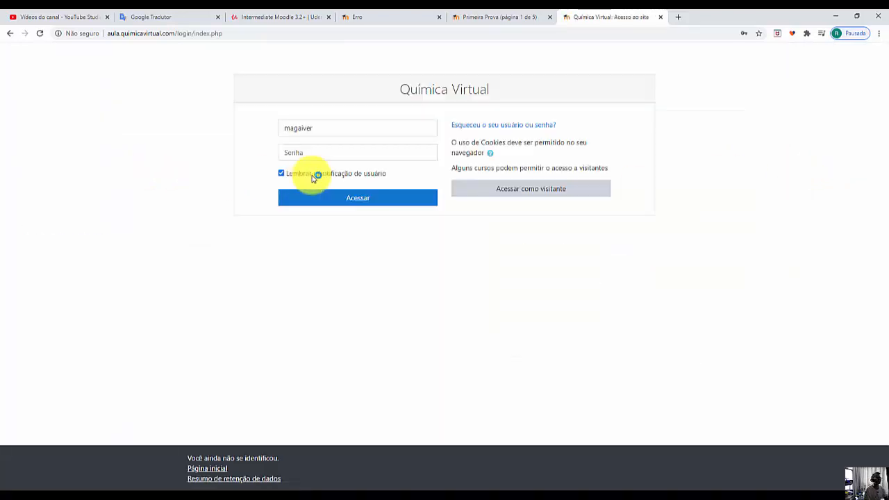
click(282, 174)
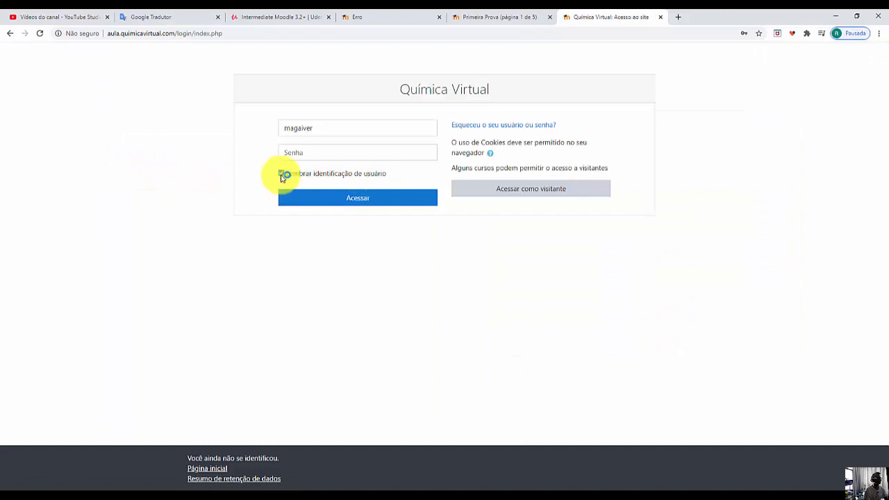
click(322, 131)
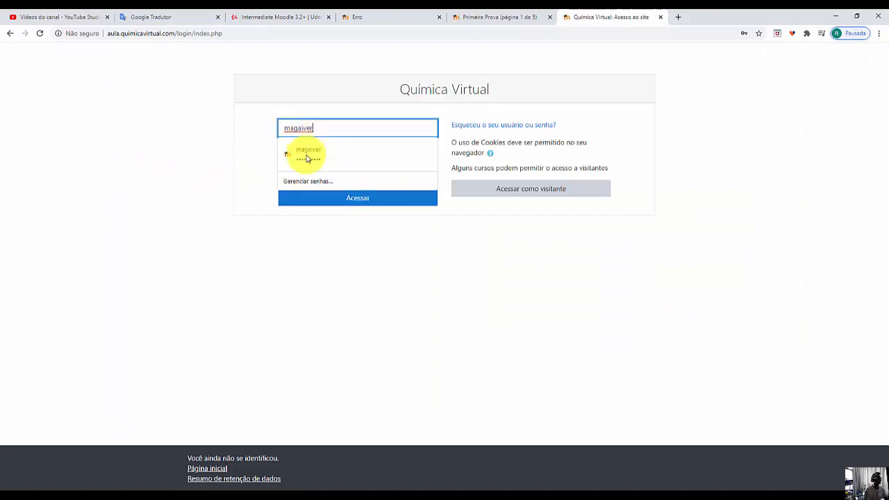
click(308, 155)
click(350, 198)
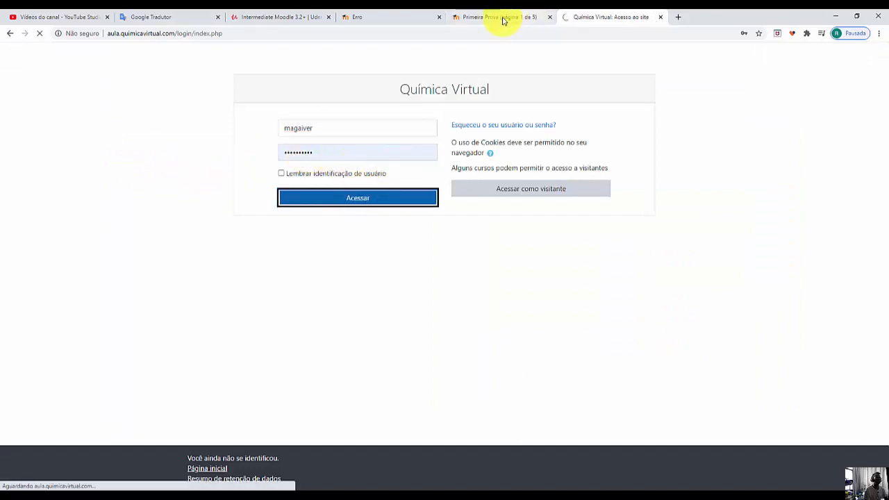
Return to the Primeira Prova attempt and log out of the first student's account, confirming the logout.
click(503, 20)
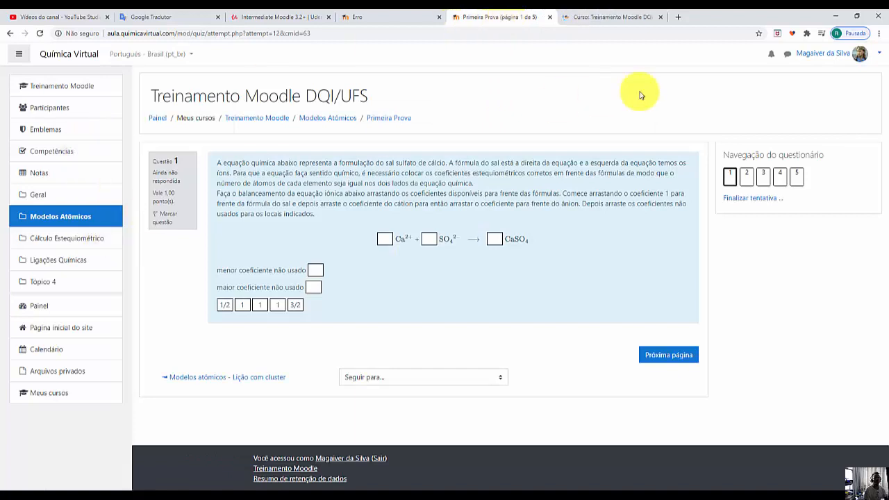
click(871, 55)
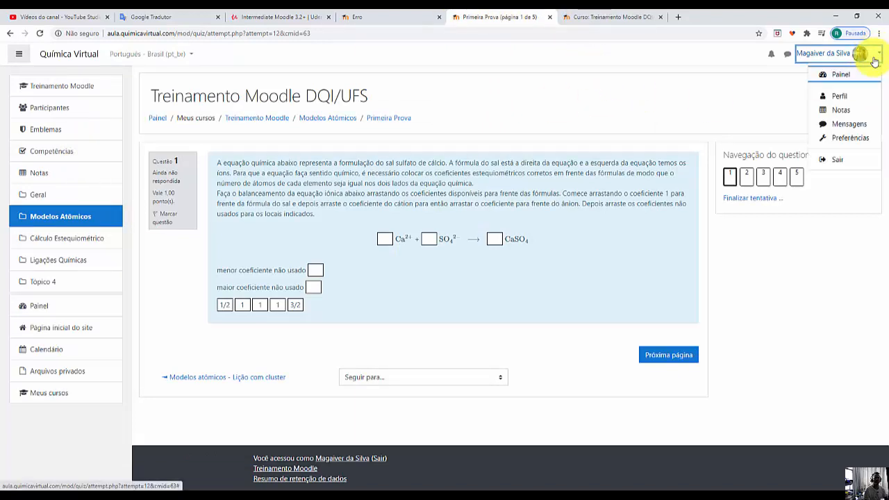
click(837, 159)
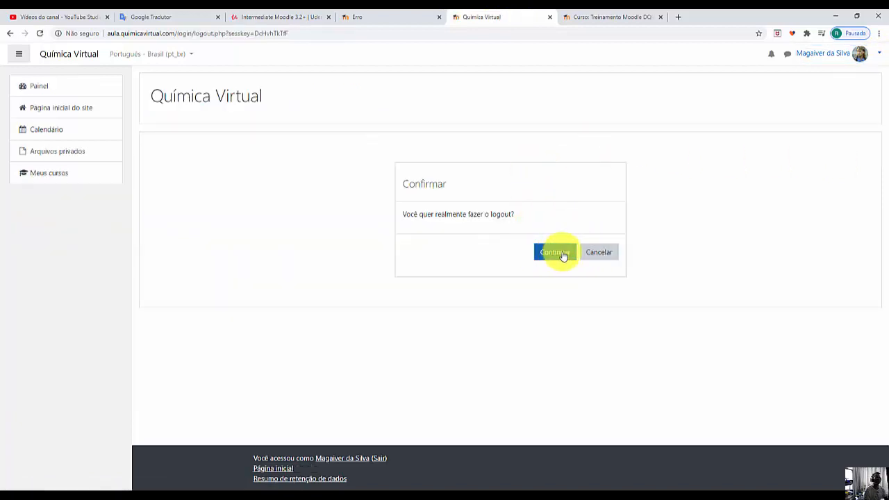
click(555, 253)
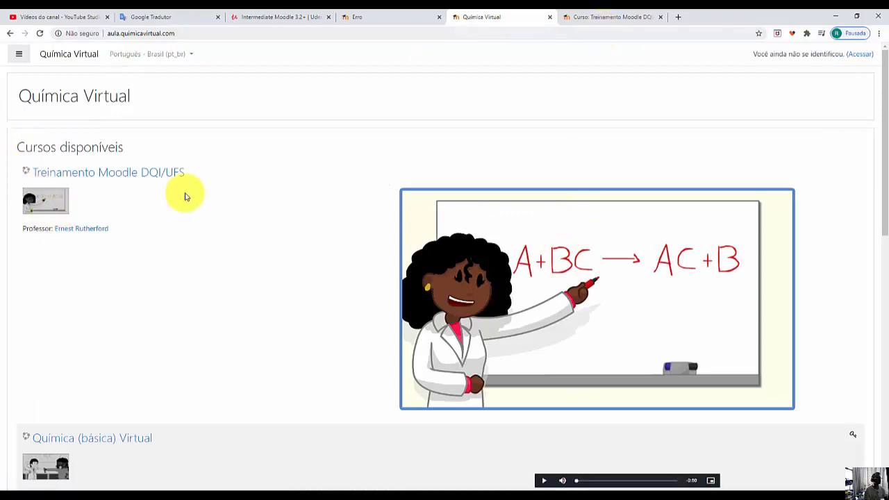
Log in with the second student's saved username and account password and open the Treinamento Moodle DQI/UFS course.
click(859, 54)
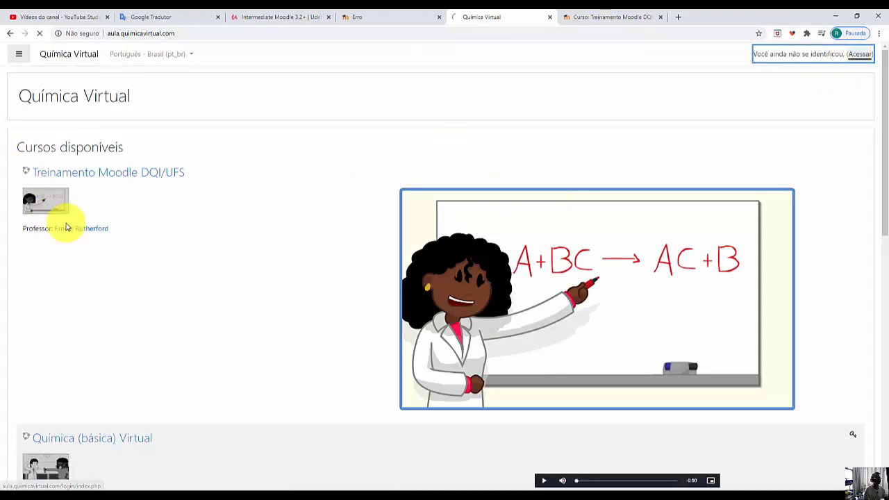
text(olavo)
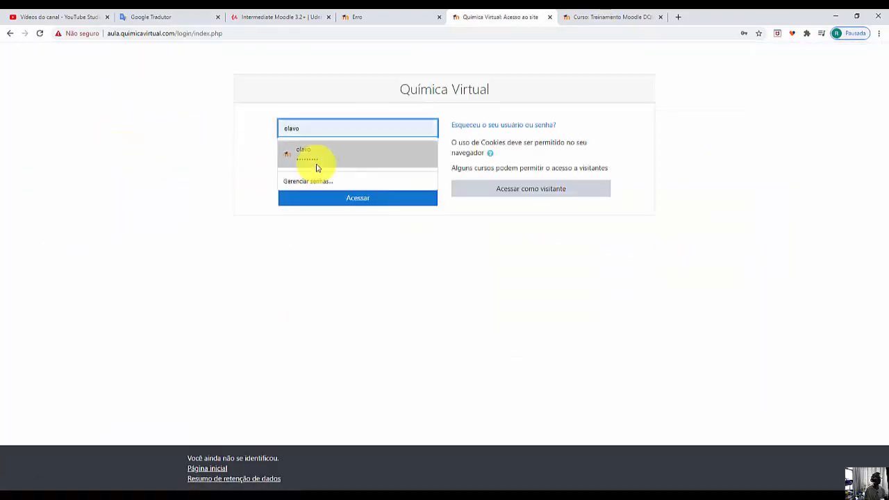
click(318, 163)
click(331, 199)
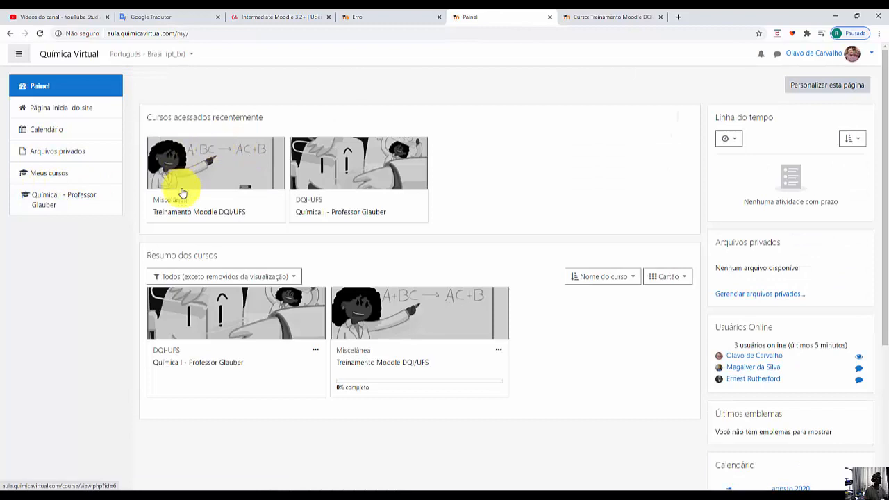
click(238, 172)
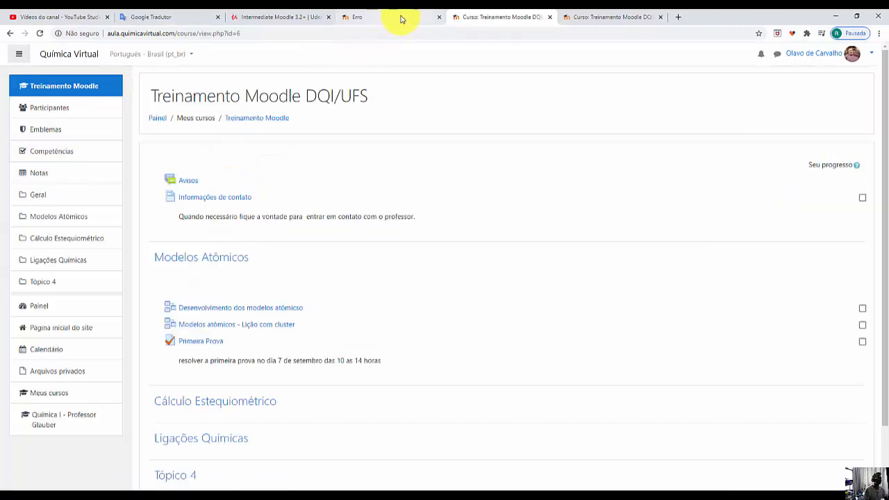
Close the Erro browser tab, open Primeira Prova in the other course tab and start the second student's quiz attempt.
click(438, 18)
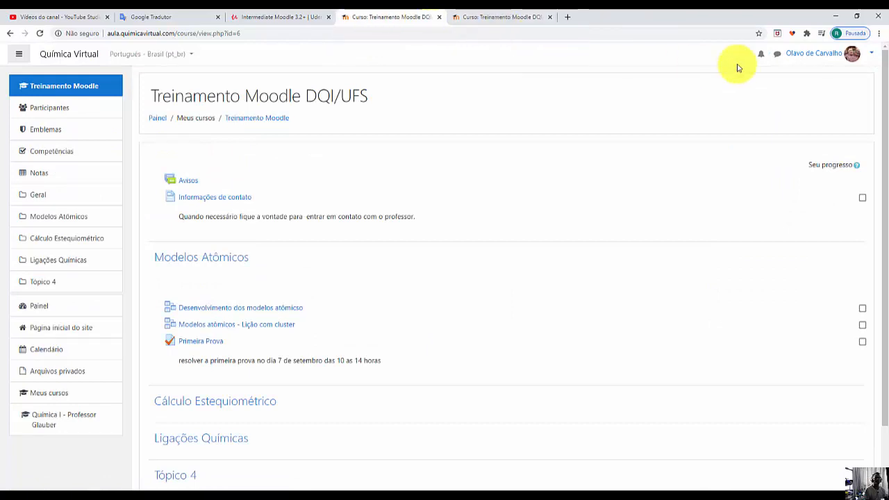
click(530, 21)
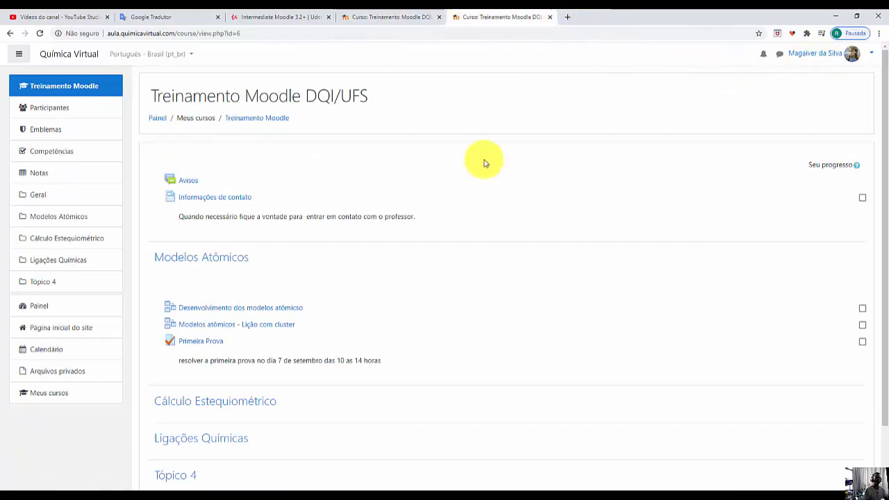
click(194, 342)
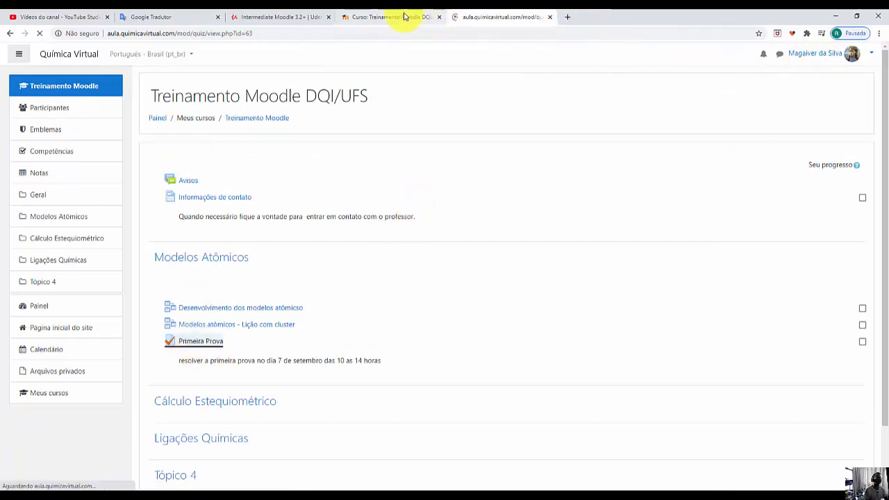
click(526, 264)
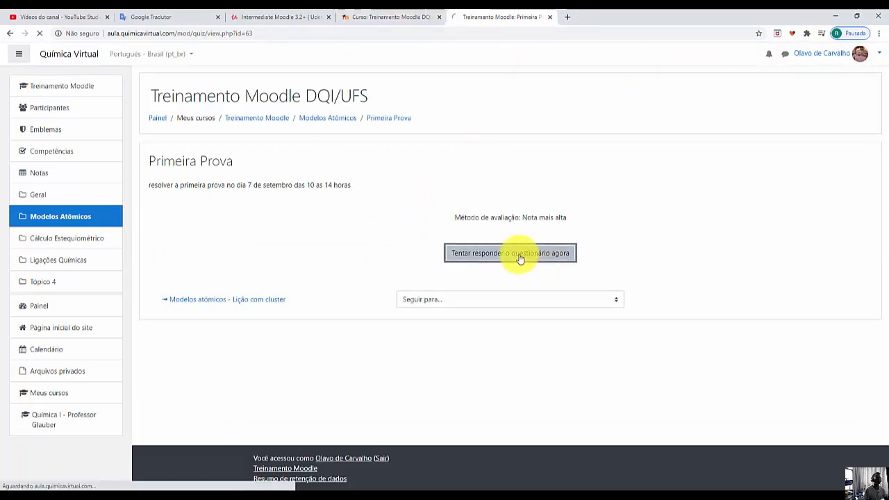
Resume the second student's Primeira Prova attempt from the other course tab and close the duplicate attempt tab.
click(382, 16)
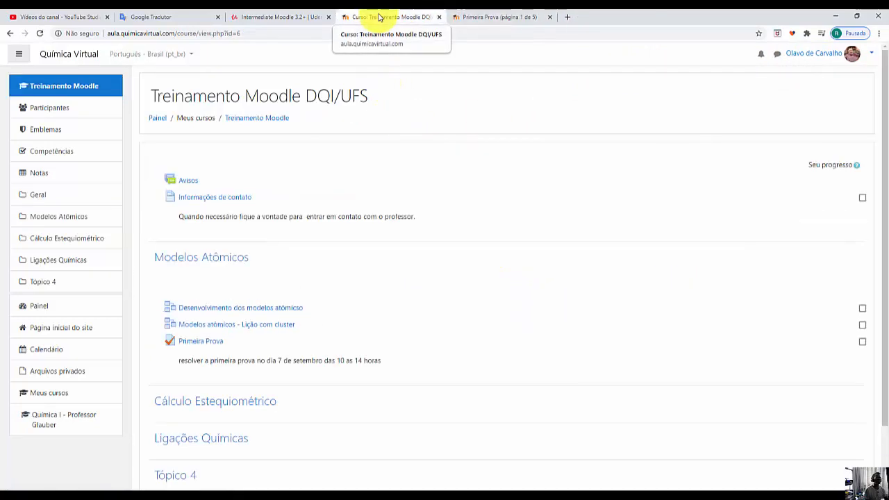
click(206, 343)
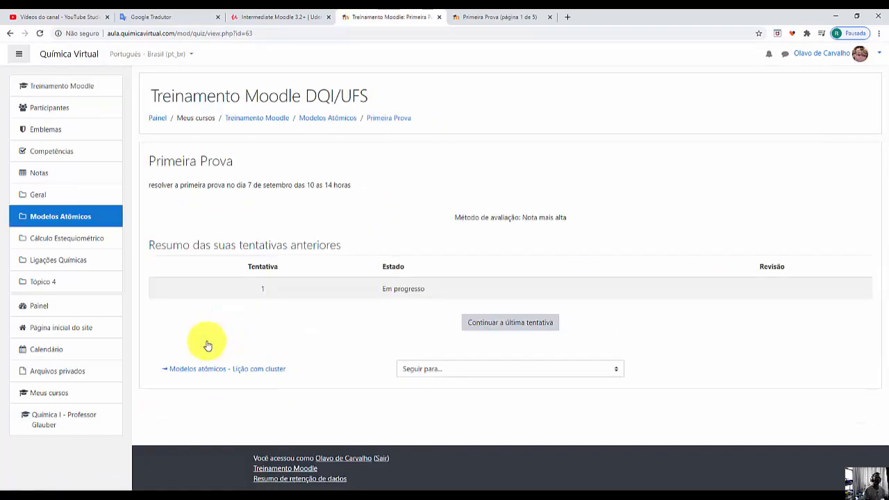
click(537, 326)
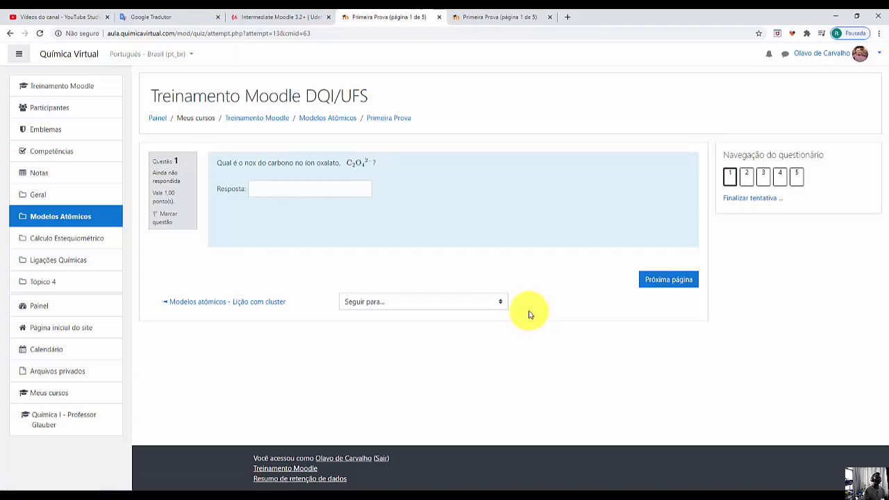
click(512, 20)
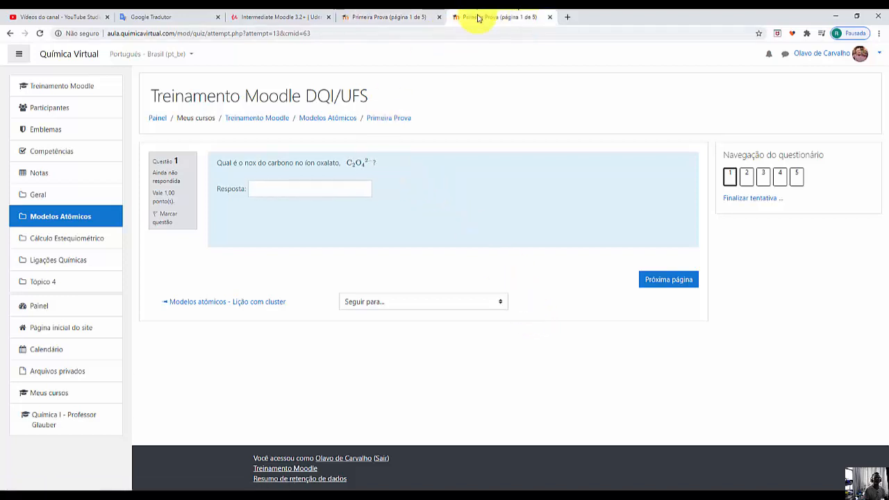
click(439, 17)
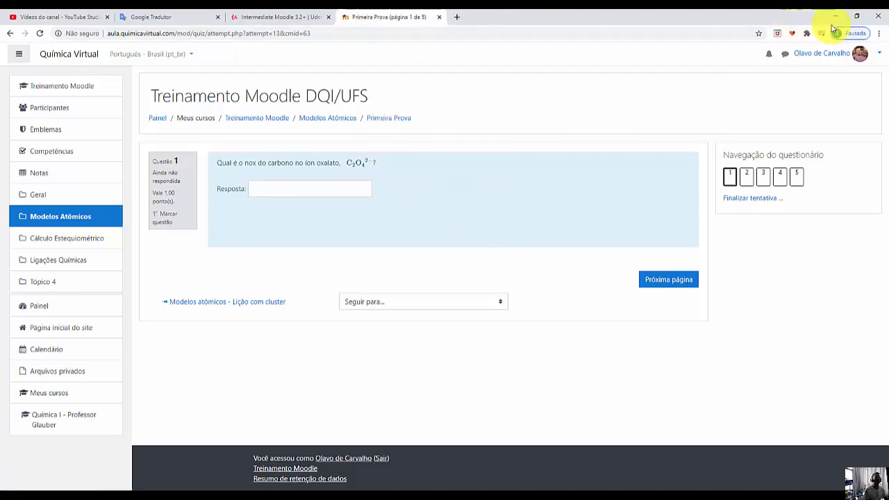
Place the teacher's browser window beside the student's attempt, open Primeira Prova there and continue the last preview.
click(239, 486)
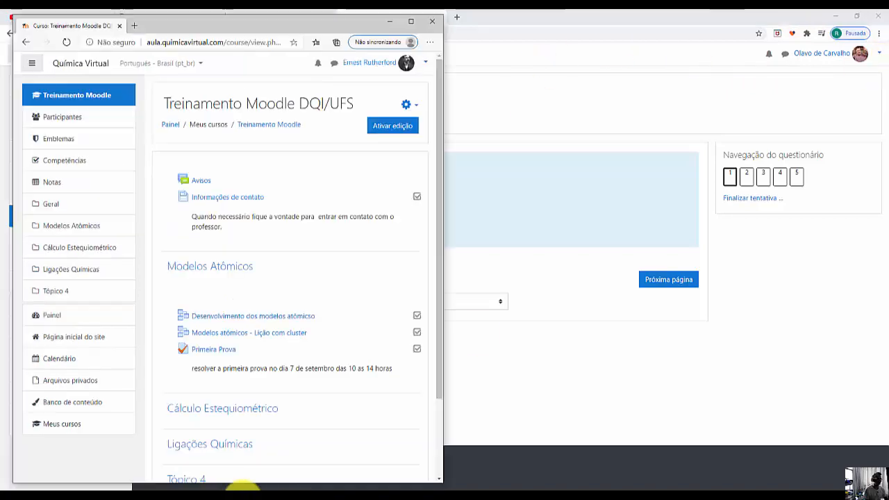
drag(209, 37, 603, 9)
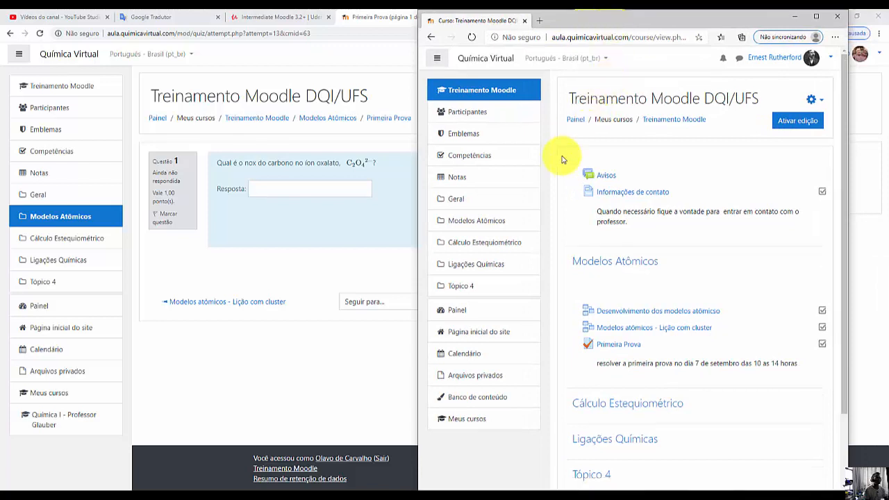
click(298, 229)
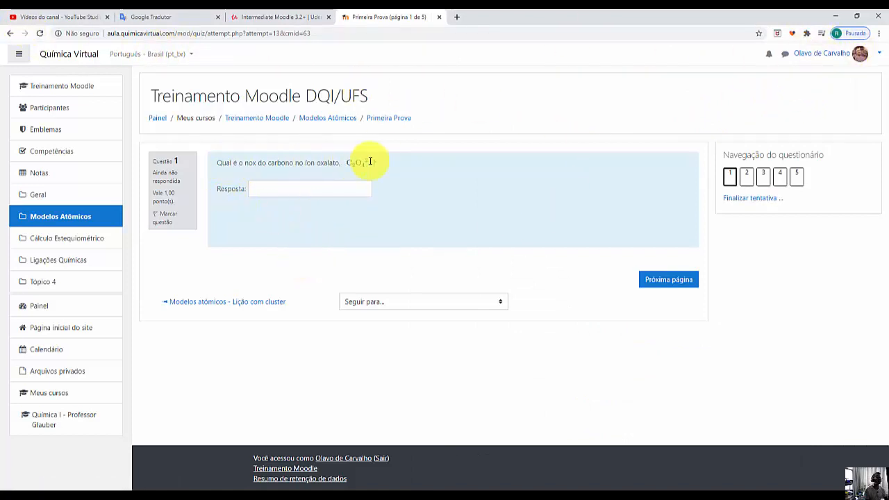
click(240, 492)
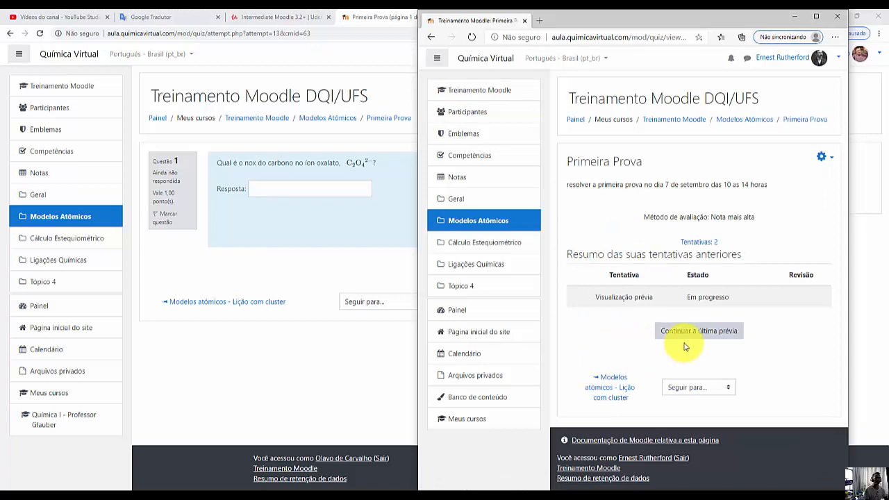
click(684, 333)
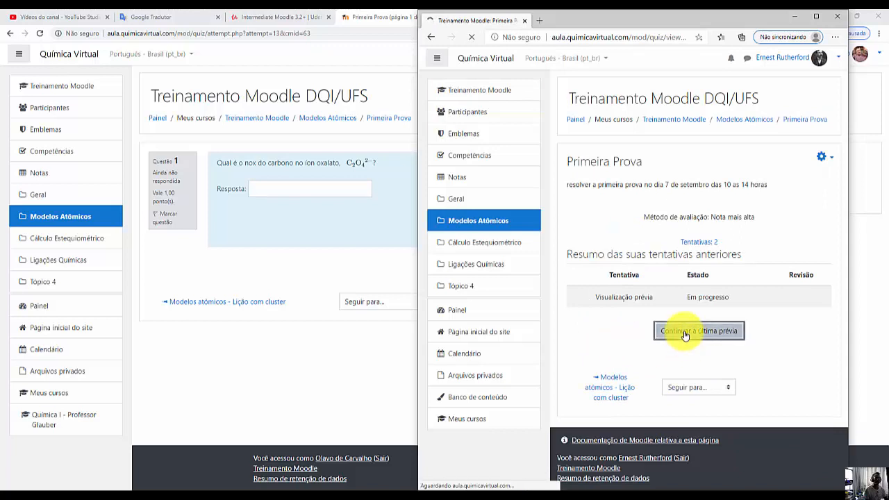
click(607, 389)
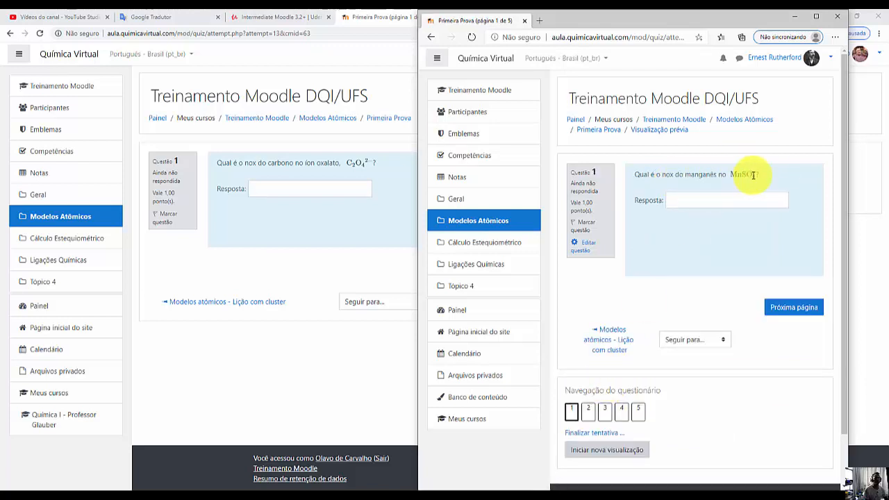
Advance the teacher's preview to question 2 and inspect the answer choices for K2CrO4 without selecting one.
click(789, 310)
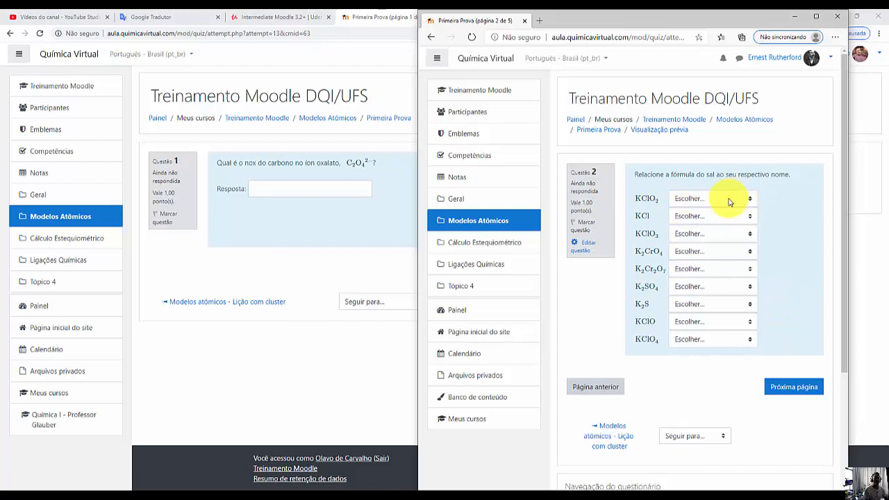
click(720, 251)
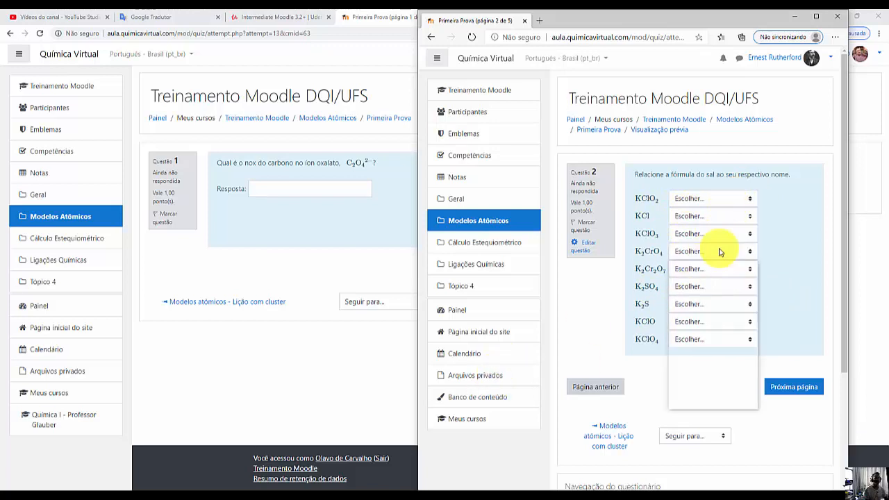
click(792, 275)
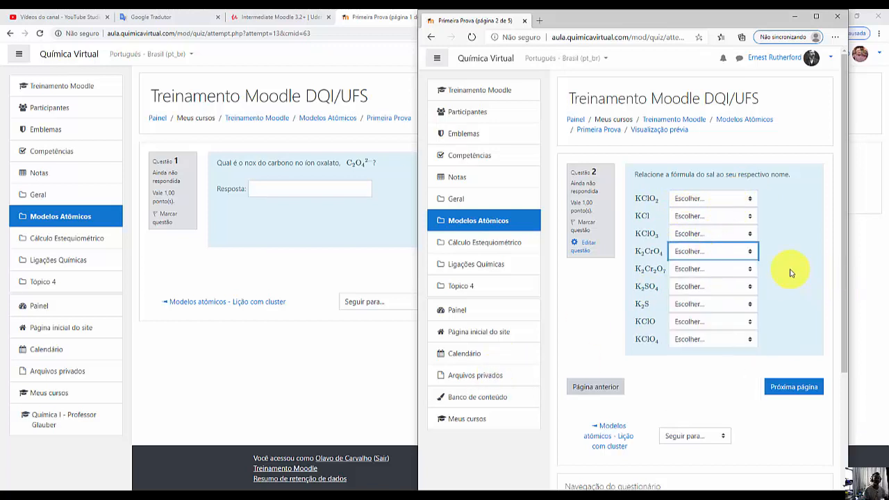
Advance the second student's attempt to question 2 and the teacher's preview to question 3 for comparison.
click(256, 376)
click(677, 285)
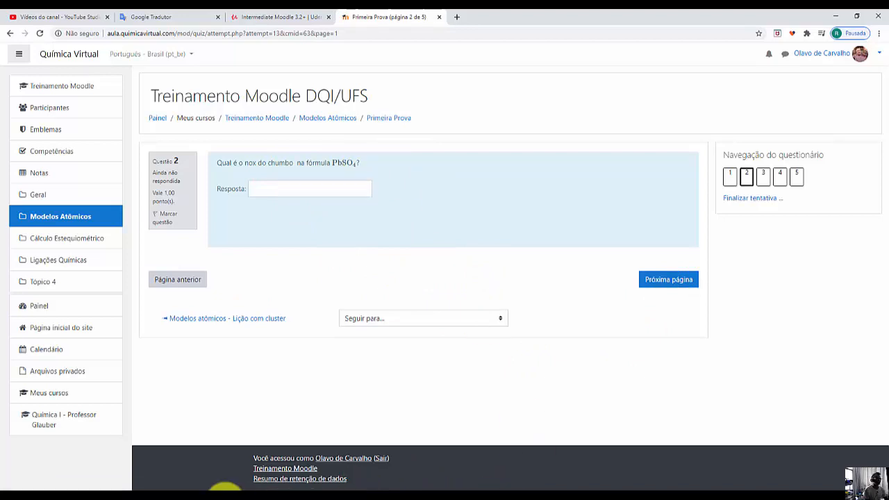
click(235, 490)
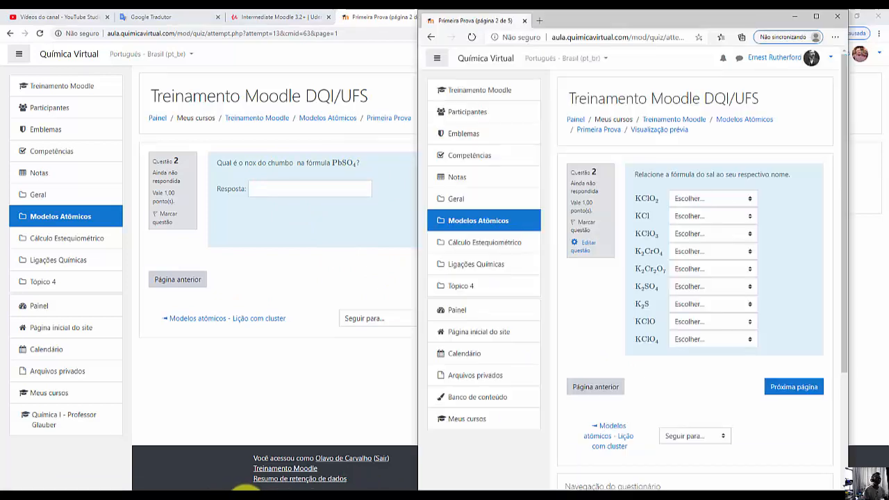
click(785, 387)
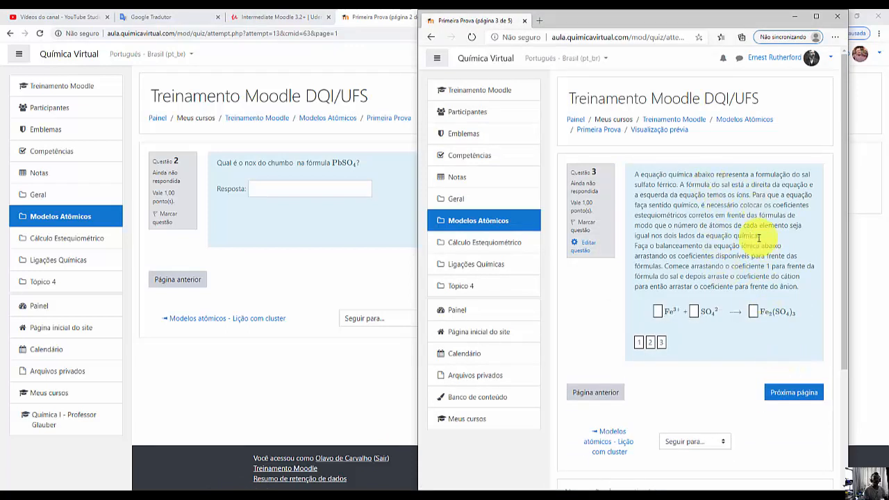
Advance the second student's attempt to question 3 and inspect the answer choices for the S2O3 2- anion without selecting one.
click(221, 399)
click(667, 281)
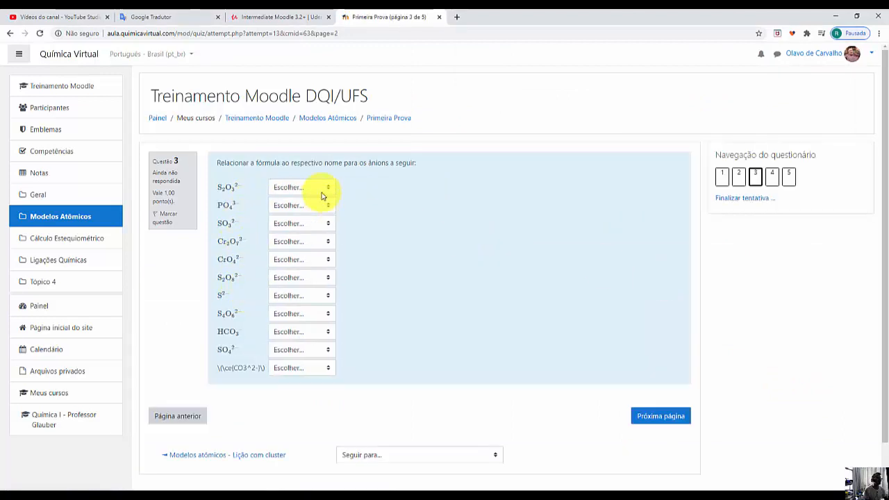
click(285, 189)
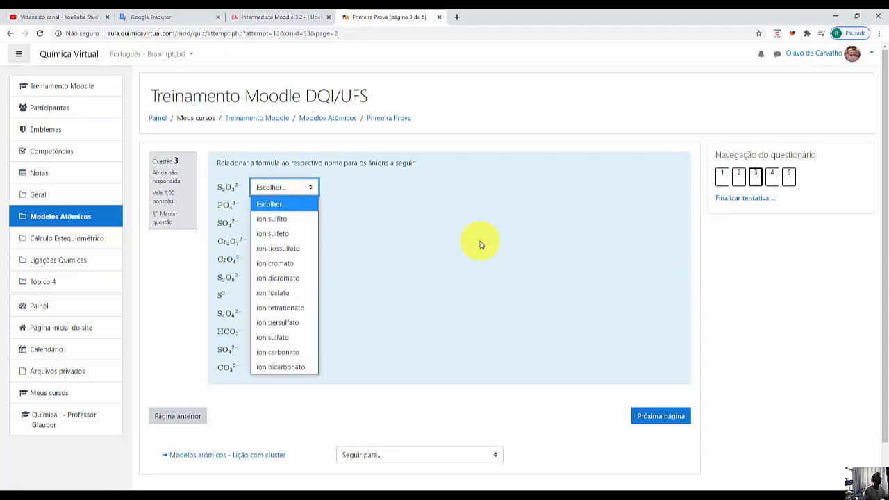
click(470, 259)
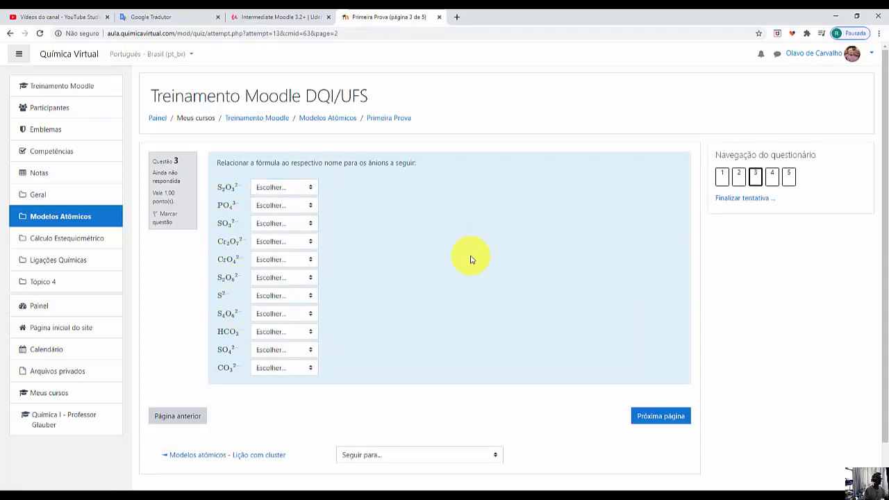
Advance both the second student's attempt and the teacher's preview to question 5, comparing their questions 4 and 5.
click(666, 418)
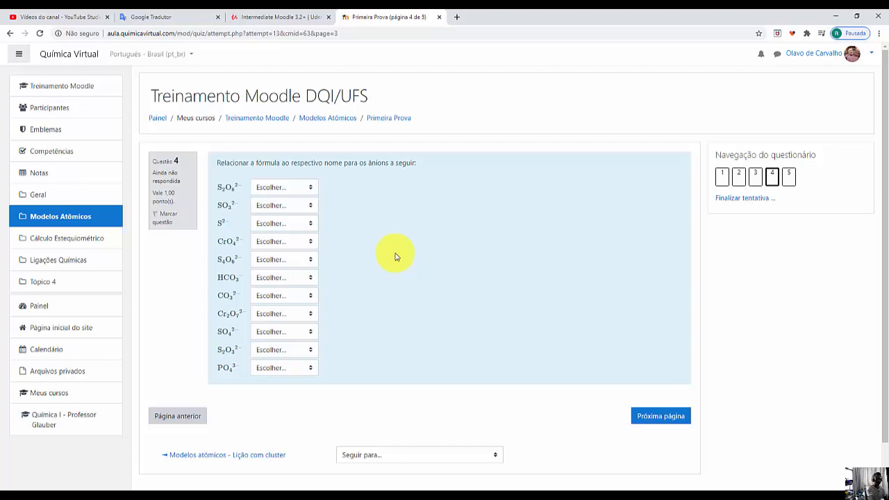
click(240, 497)
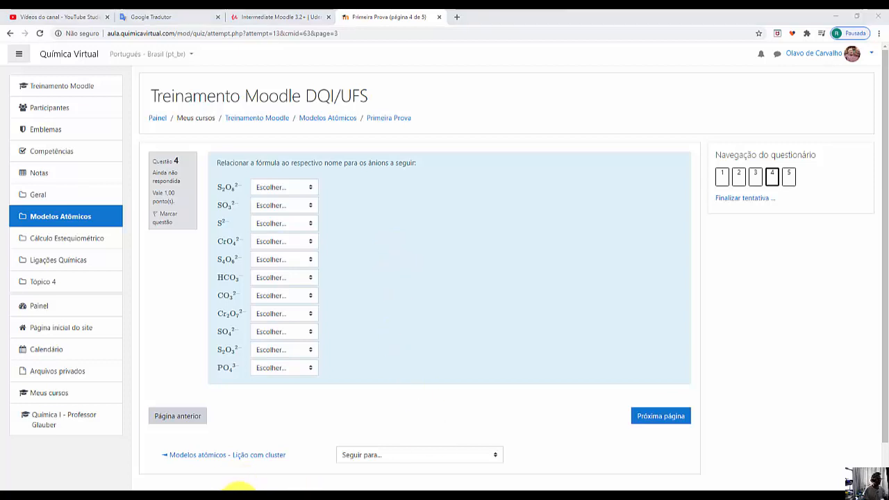
click(791, 393)
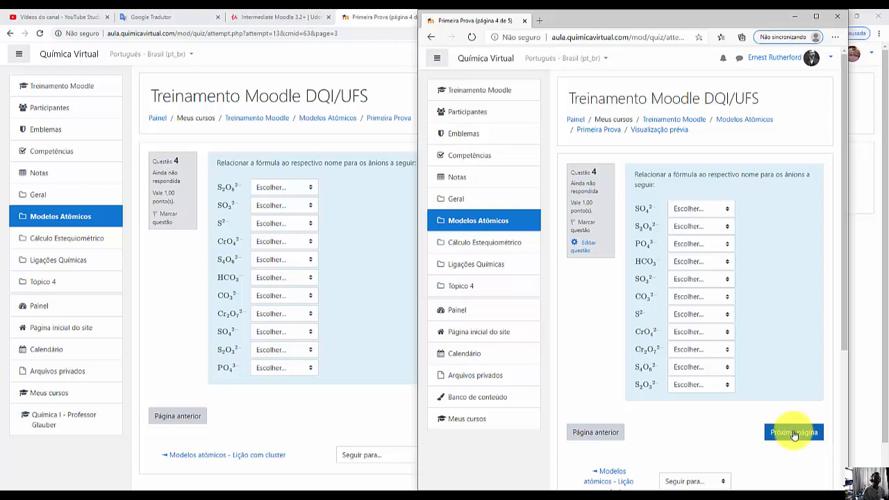
click(794, 433)
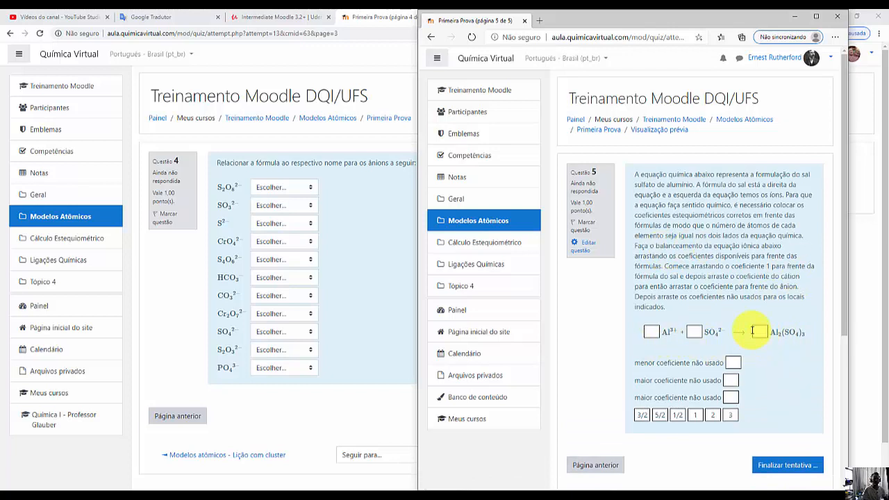
click(155, 363)
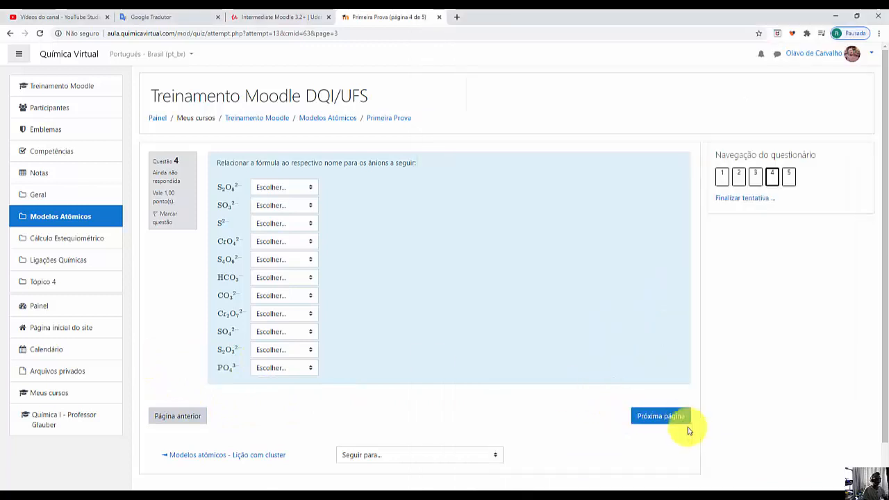
click(684, 420)
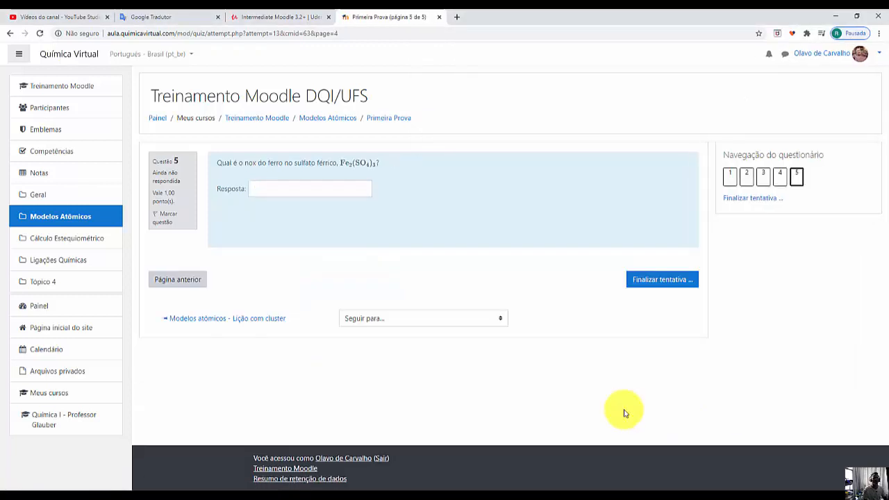
Log out the second student and sign in to Treinamento Moodle DQI/UFS with another student's saved username and password.
click(879, 55)
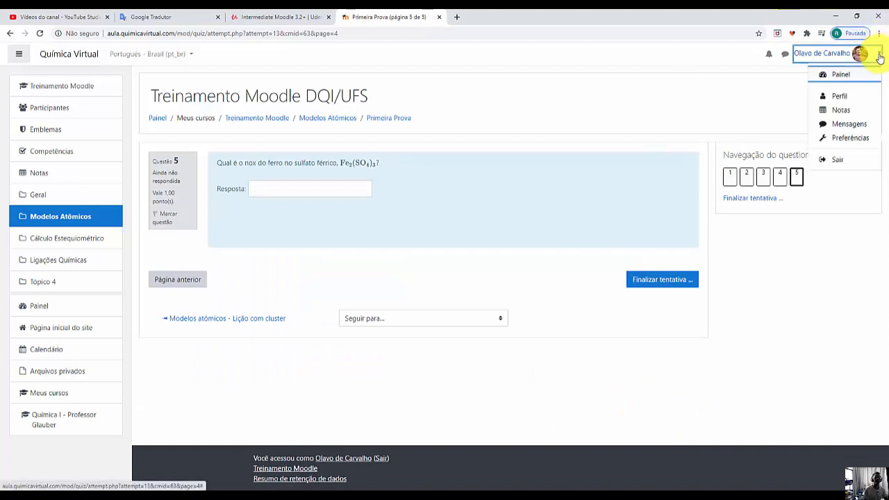
click(838, 160)
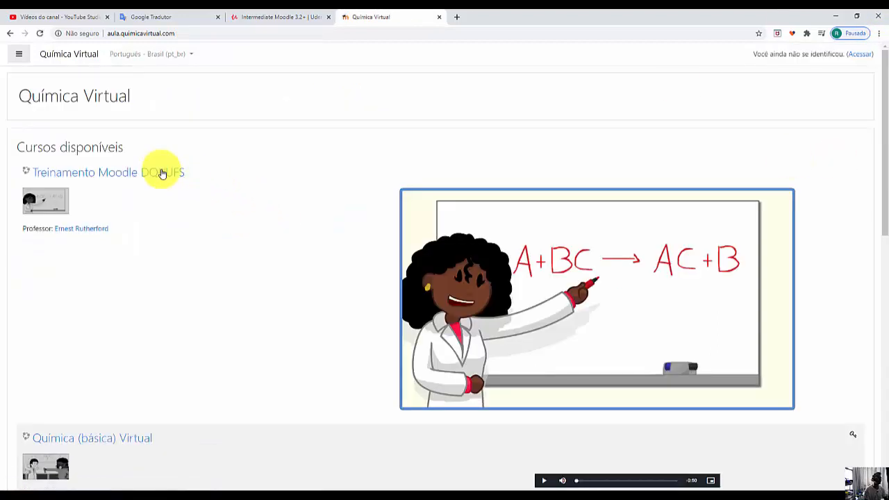
click(162, 173)
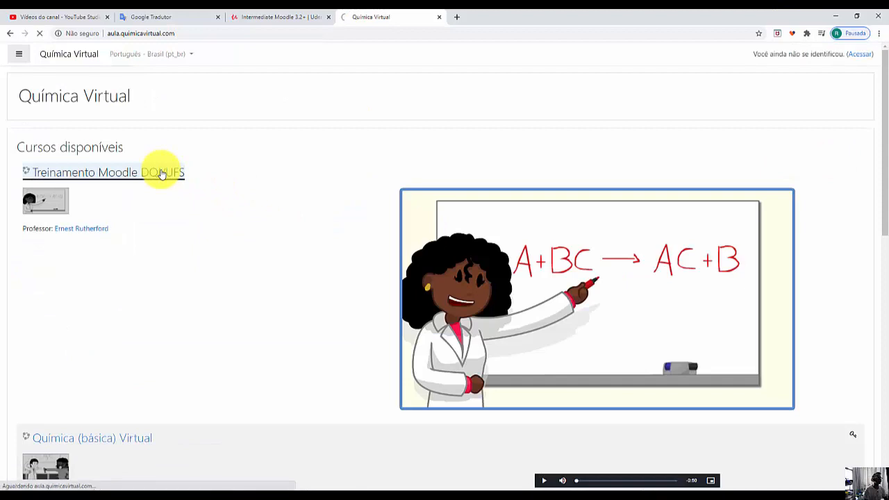
click(336, 127)
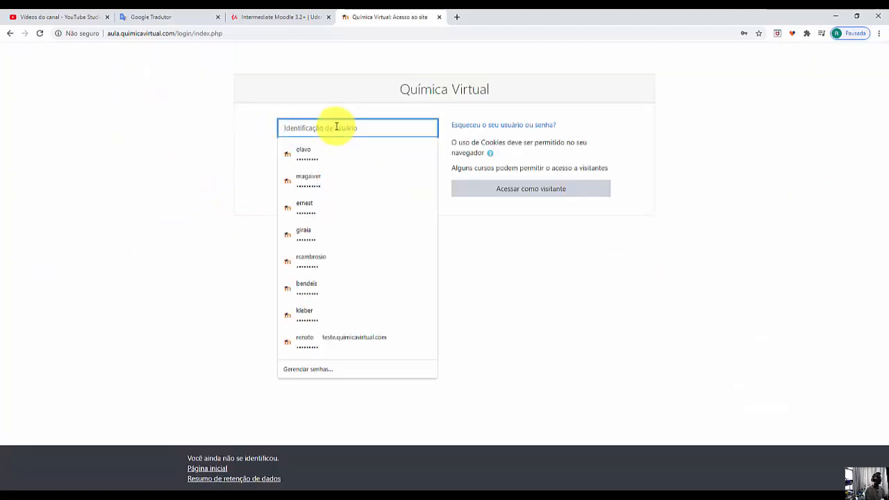
text(gira)
key(Down)
key(Return)
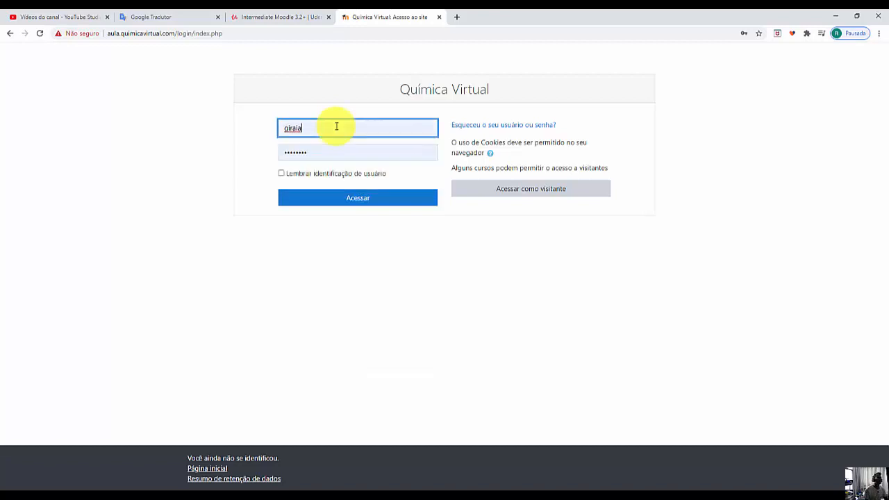
click(340, 205)
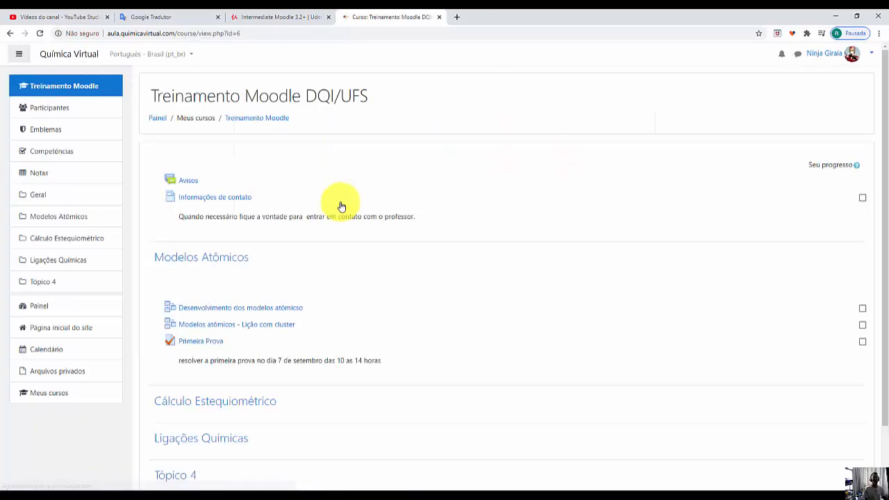
Start the third student's Primeira Prova attempt and advance it to question 2.
click(198, 342)
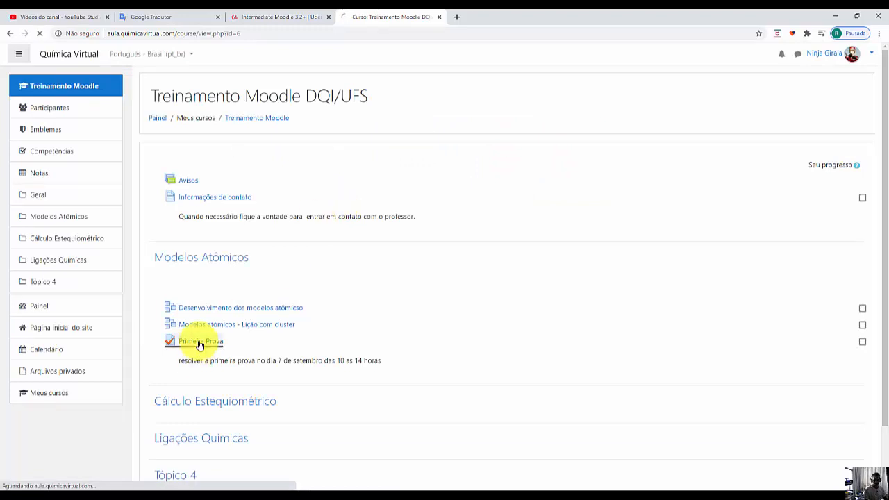
click(539, 257)
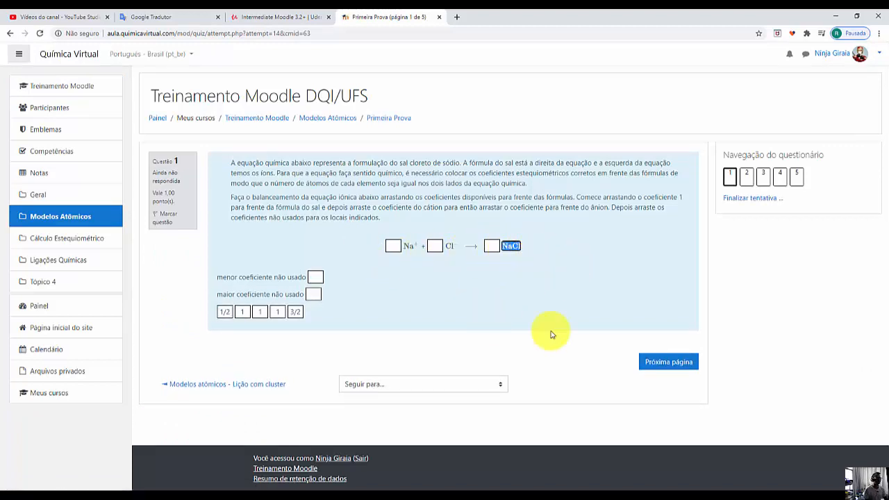
click(669, 365)
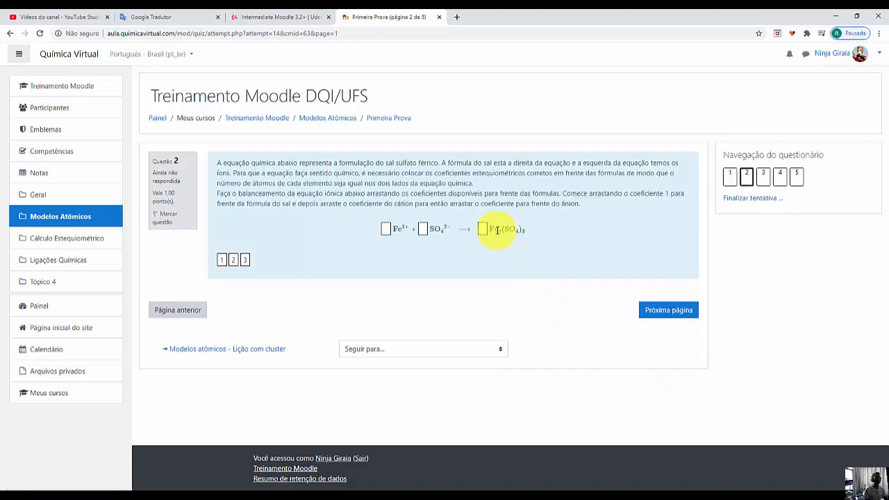
Page through the third student's attempt to question 5, highlighting the Fe2(SO4)3 formula in question 2 and CaSO4 in question 3.
drag(498, 230, 545, 234)
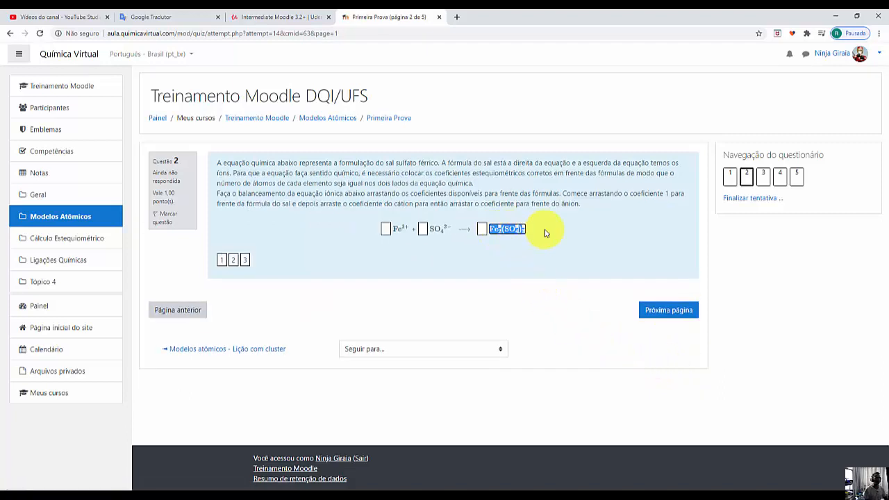
click(686, 311)
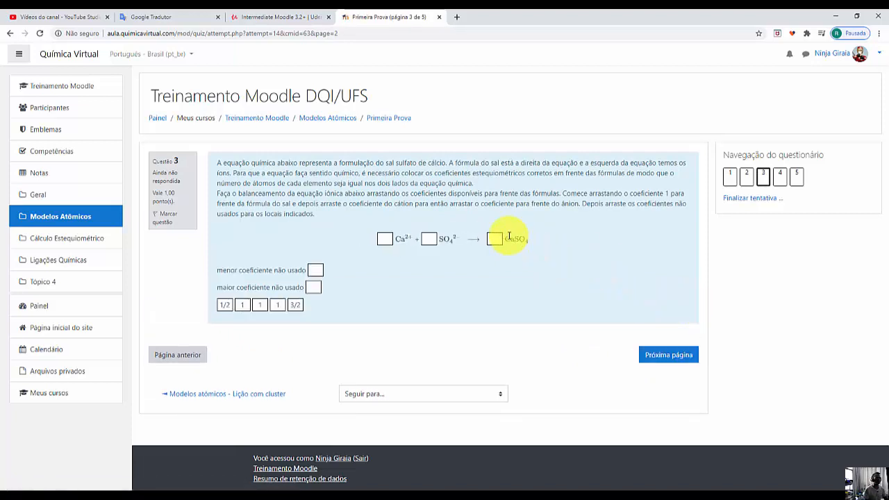
drag(510, 240, 536, 242)
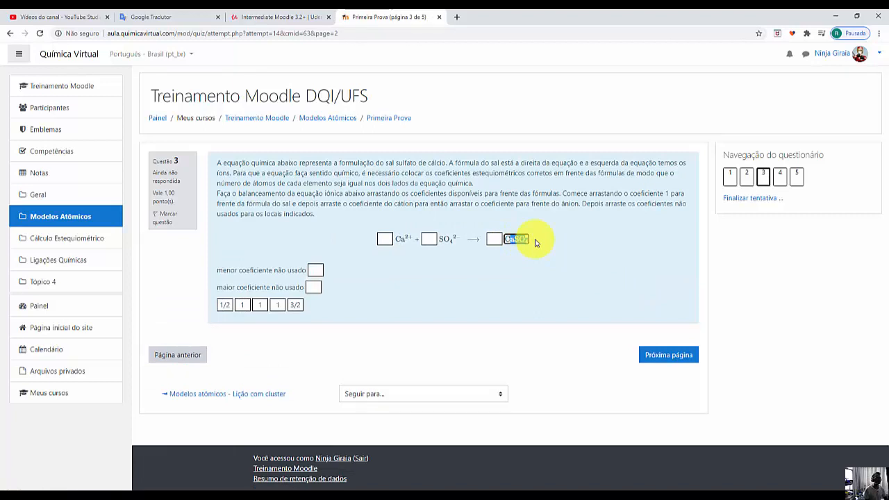
click(660, 354)
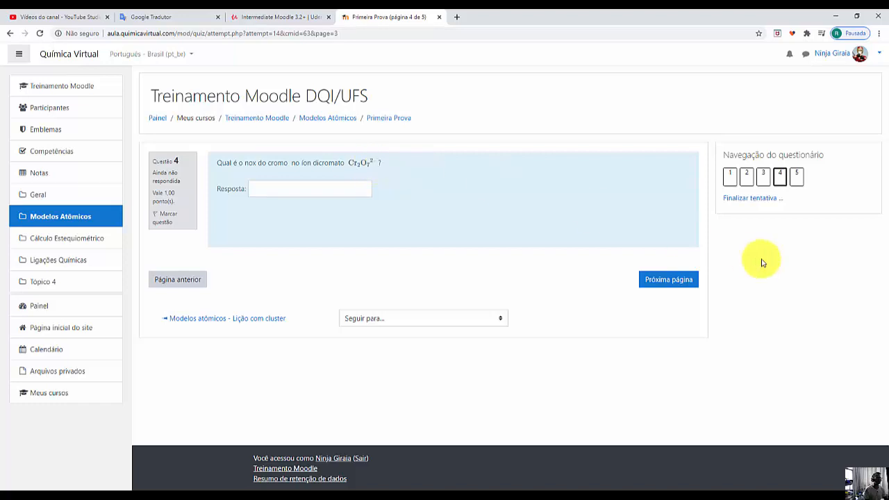
click(681, 281)
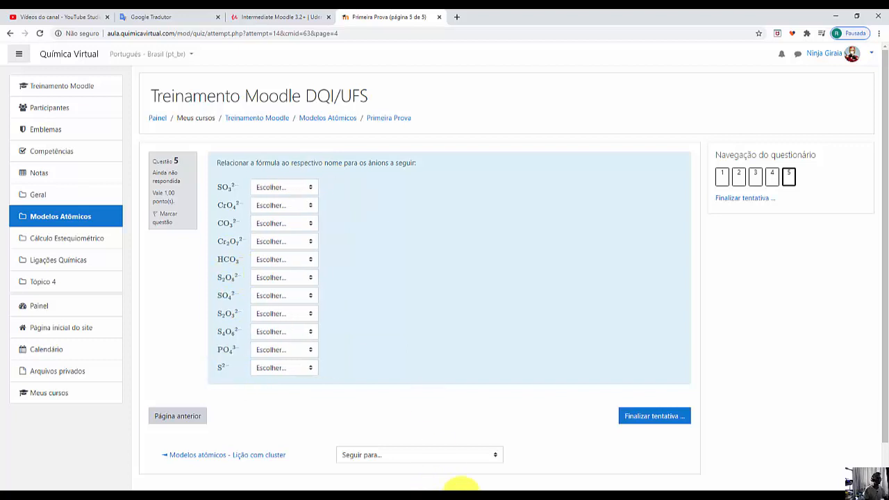
Switch to the teacher's browser window, reopen Primeira Prova from the course page and continue the last preview.
click(249, 486)
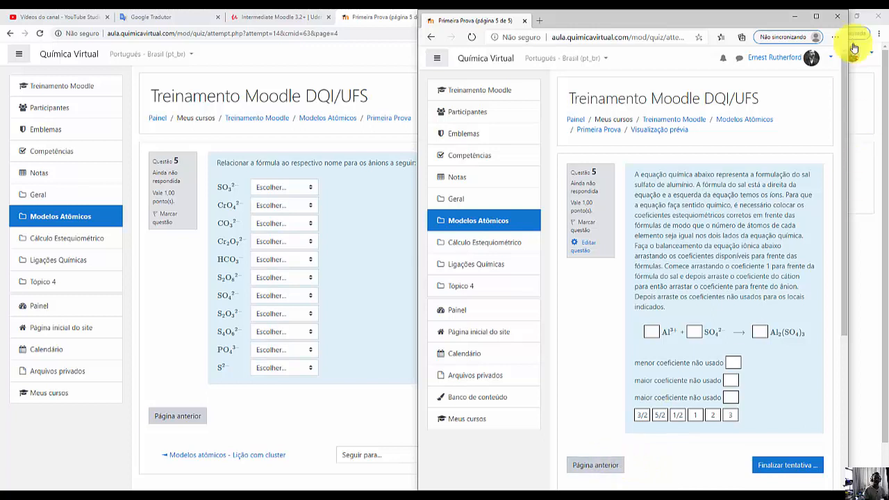
click(457, 200)
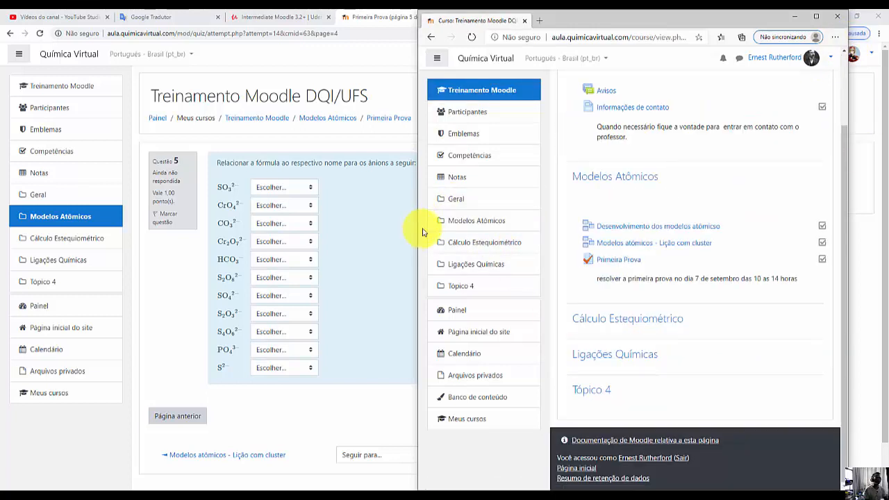
click(617, 261)
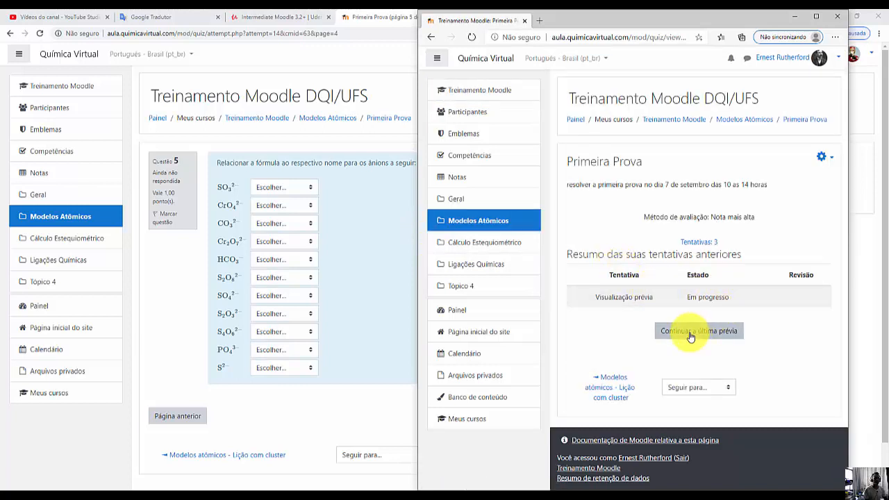
click(691, 334)
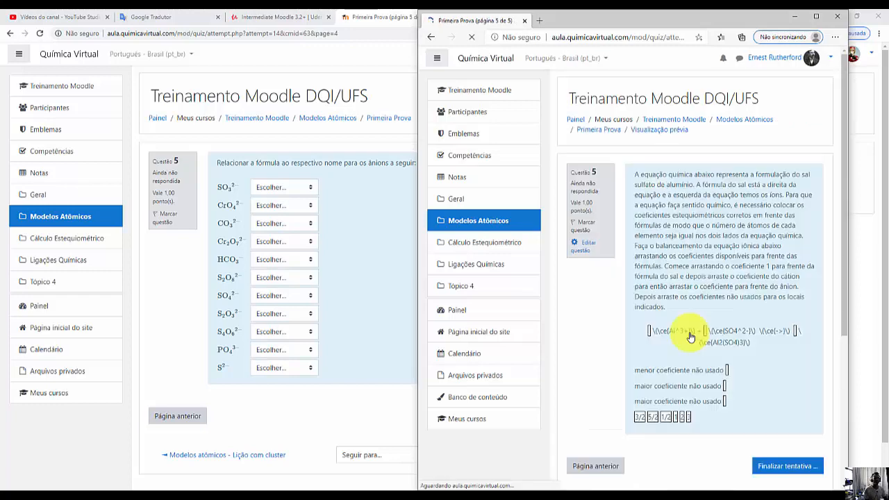
Page back through the teacher's preview from question 5 to question 2 to review its questions.
scroll(659, 433, down, 1)
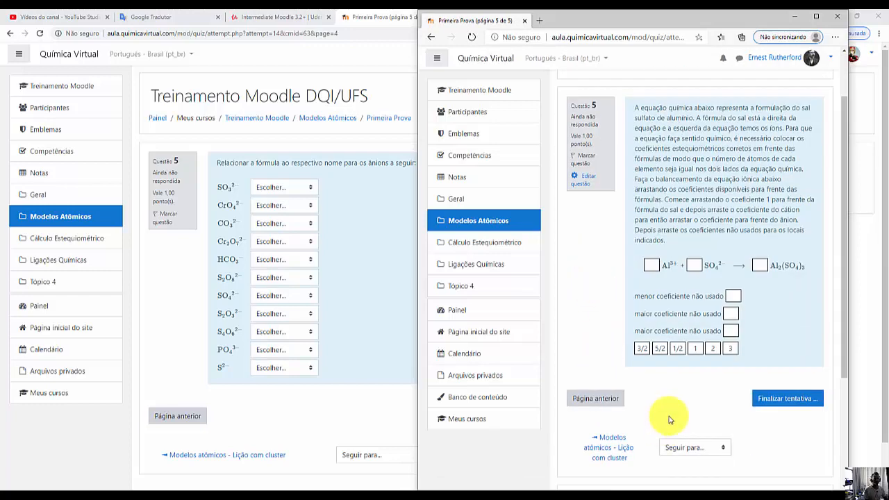
click(599, 400)
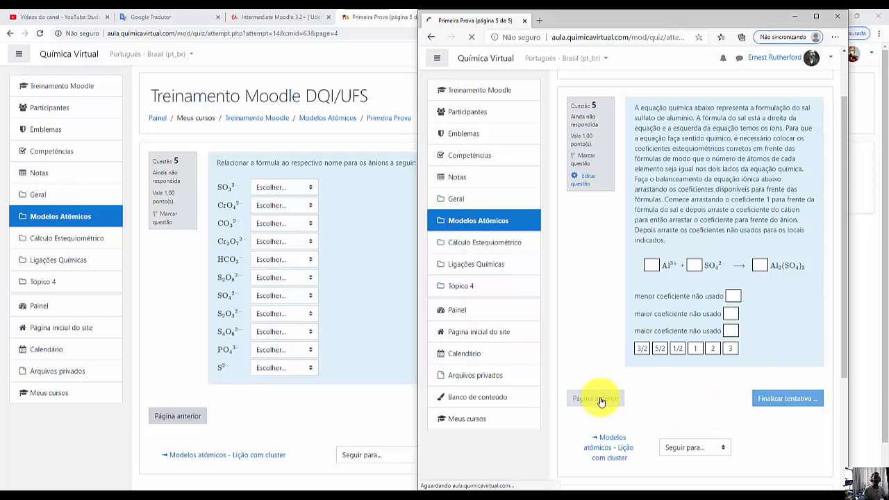
scroll(625, 397, down, 2)
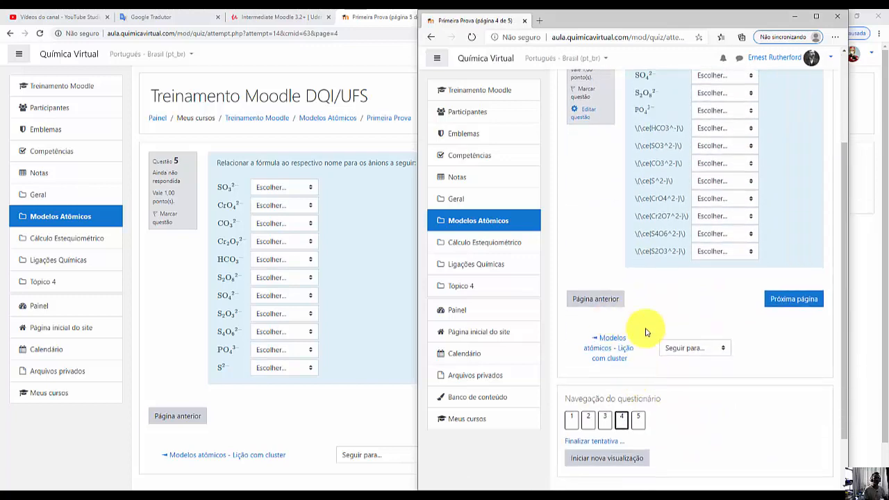
click(602, 365)
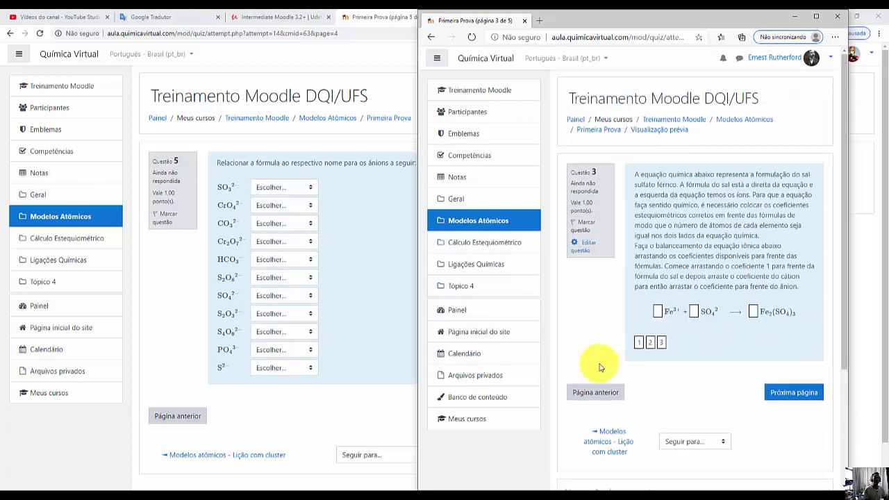
click(589, 393)
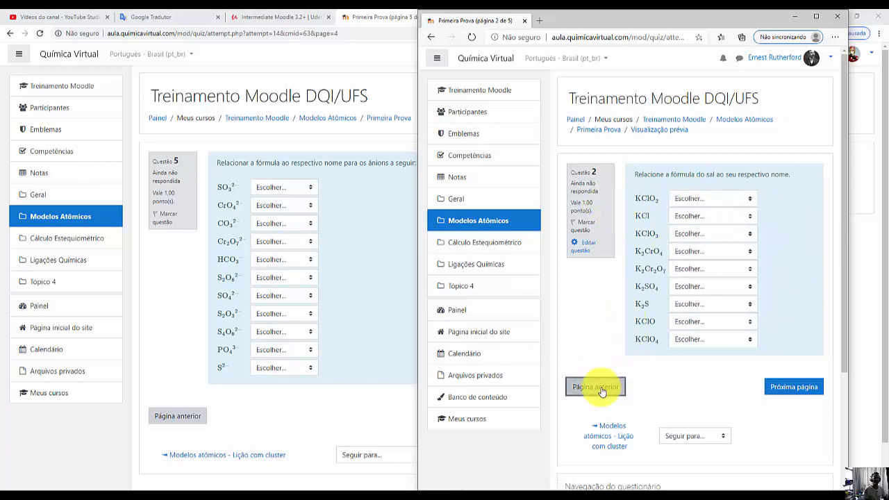
Bring the teacher's preview back to question 1, and review the third student's attempt backwards from question 5 to question 1 in the other window.
click(600, 389)
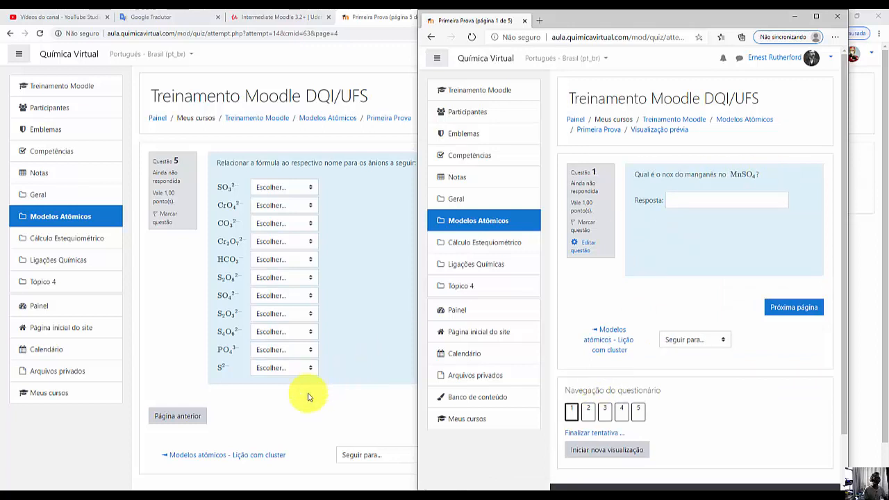
click(292, 417)
click(182, 422)
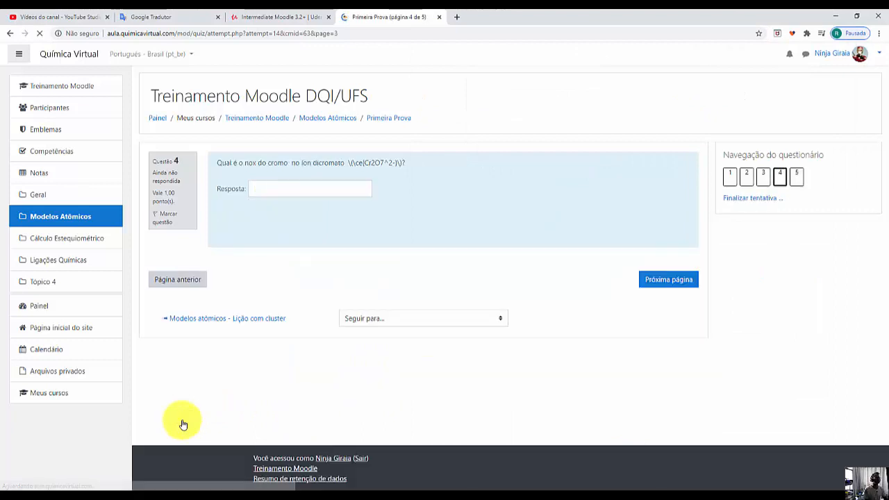
click(184, 280)
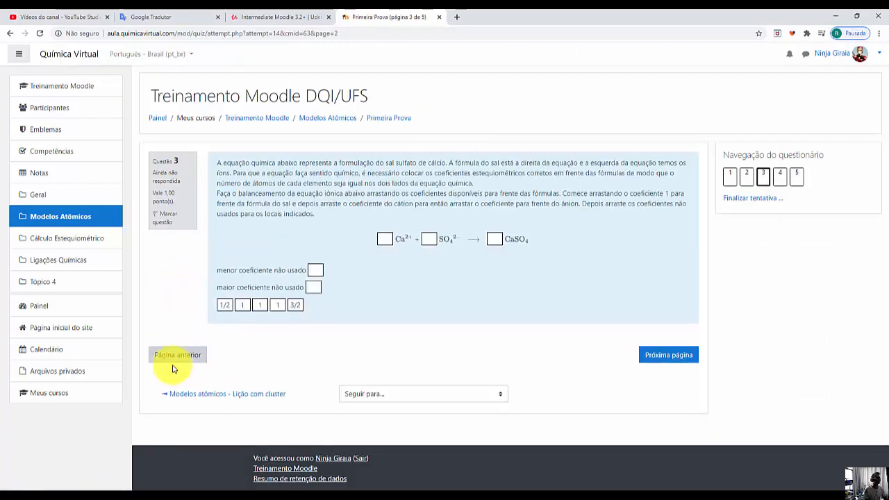
click(173, 357)
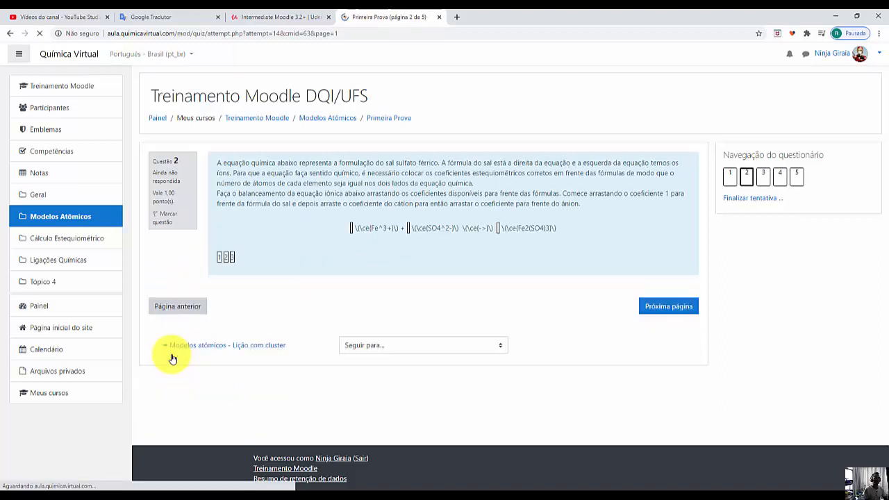
click(731, 178)
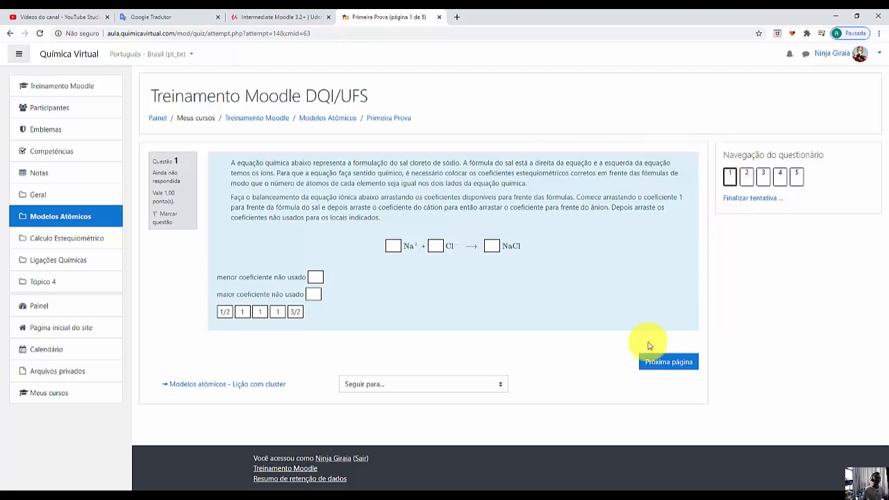
mouse_move(468, 486)
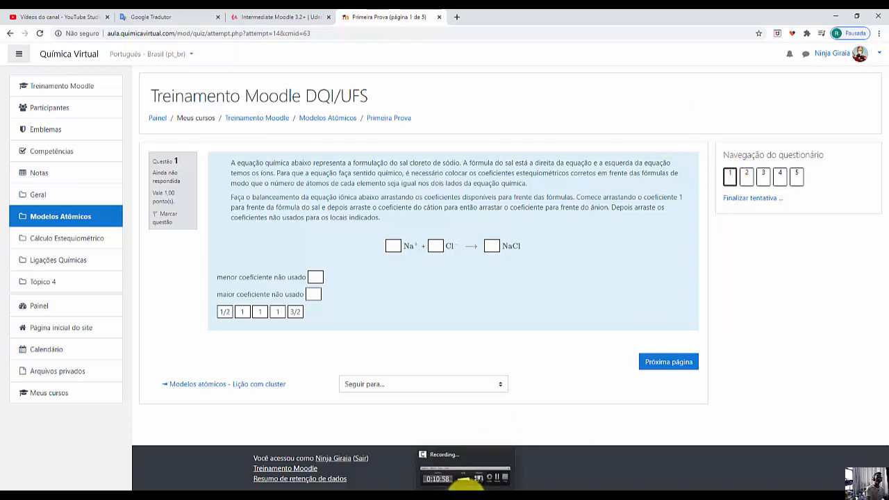
click(464, 484)
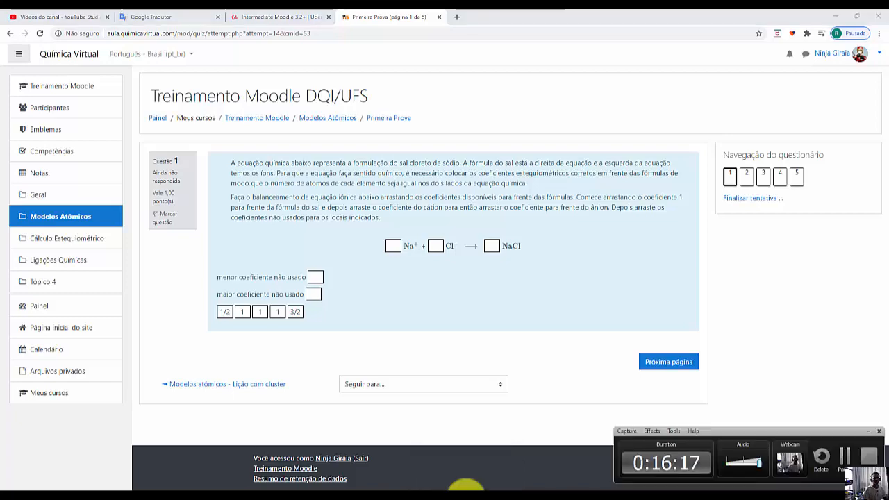